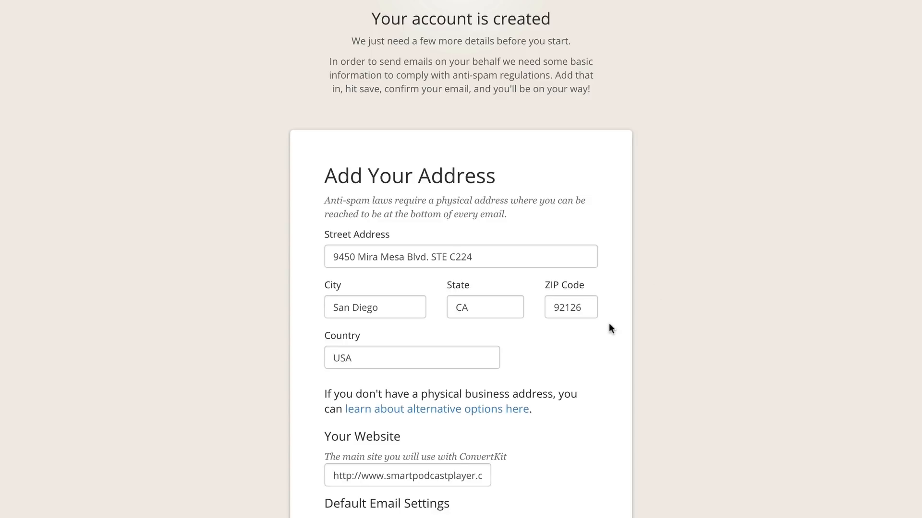
Step: Enter the sender's full name as the default From Name and save the account information
{"action": "scroll", "coordinate": [609, 324], "scroll_direction": "down", "scroll_amount": 3}
{"action": "scroll", "coordinate": [609, 329], "scroll_direction": "down", "scroll_amount": 1}
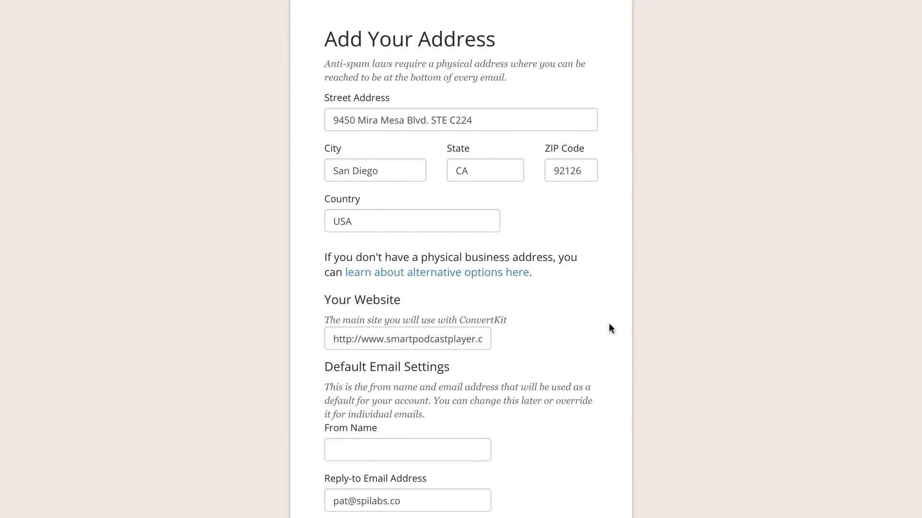
{"action": "scroll", "coordinate": [610, 329], "scroll_direction": "down", "scroll_amount": 2}
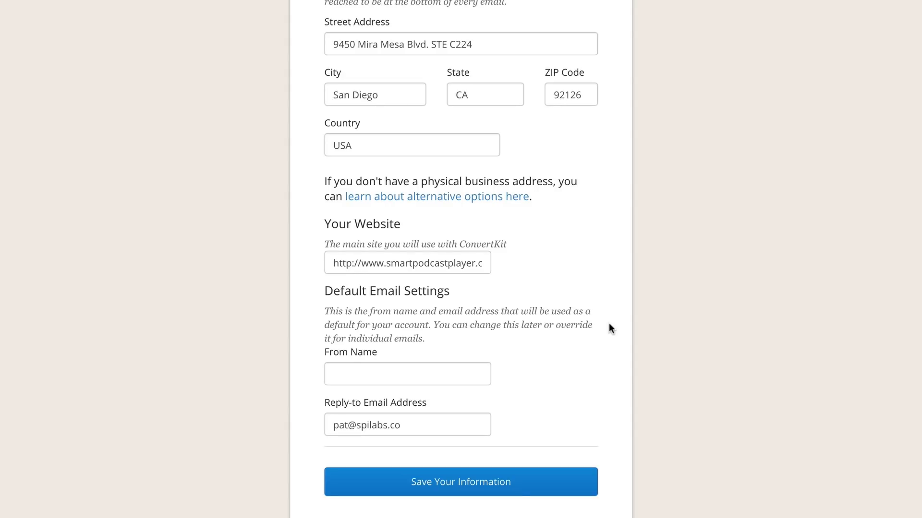
{"action": "left_click", "coordinate": [457, 373]}
{"action": "type", "text": "Pat Flynn"}
{"action": "left_click", "coordinate": [448, 419]}
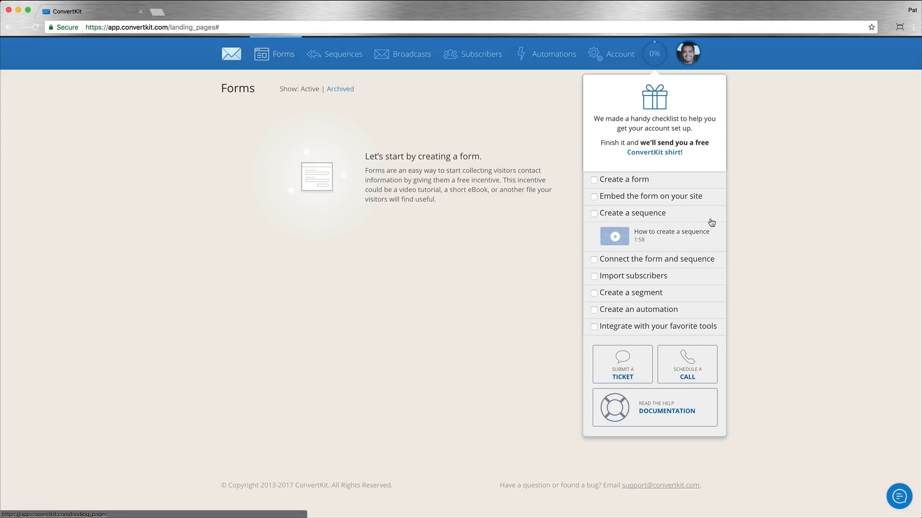
Step: Close the setup checklist and create an embeddable form using the minimal "Never miss an essay" style
{"action": "left_click", "coordinate": [652, 54]}
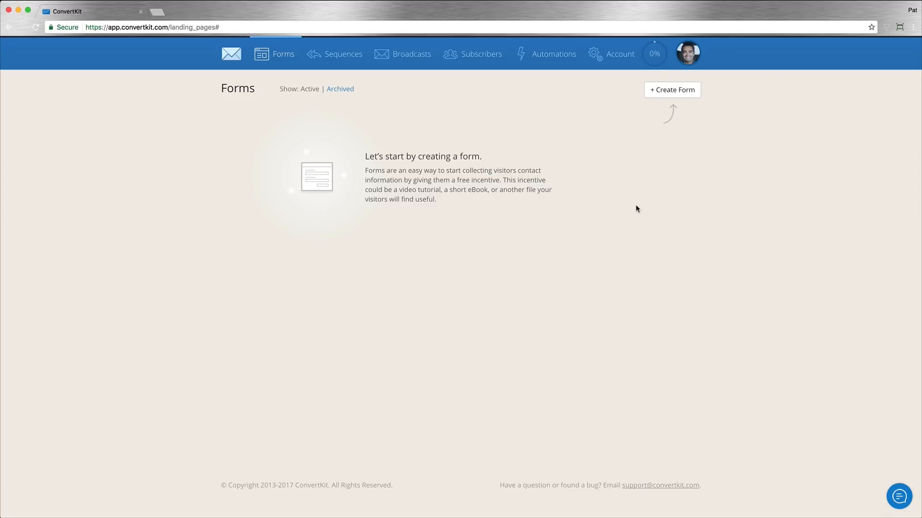
{"action": "left_click", "coordinate": [672, 90]}
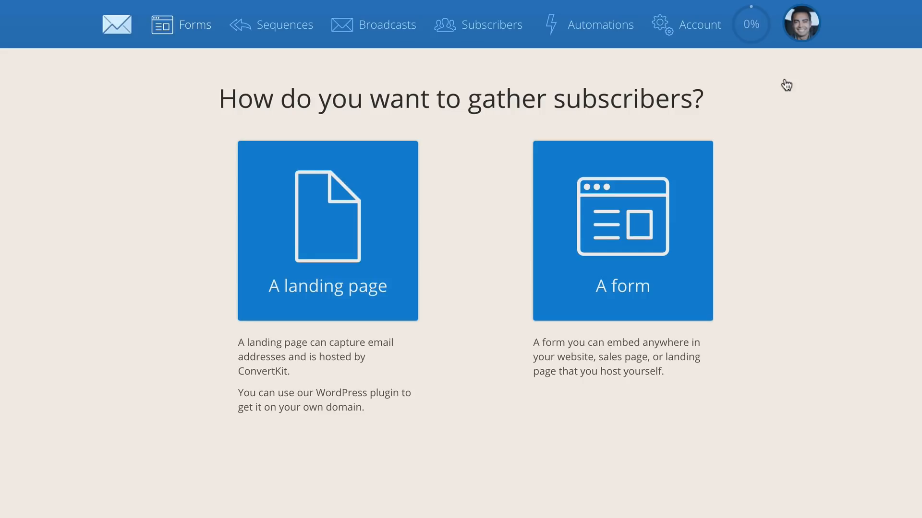
{"action": "left_click", "coordinate": [695, 216]}
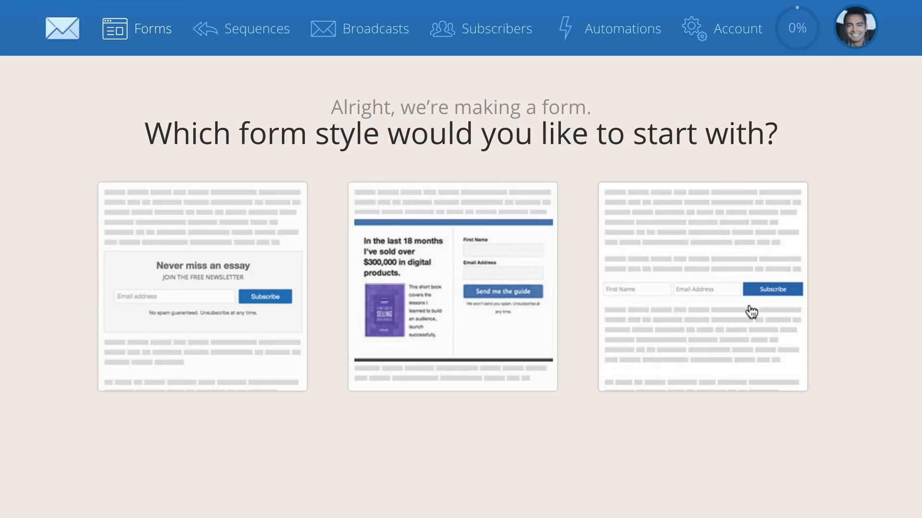
{"action": "left_click", "coordinate": [165, 358]}
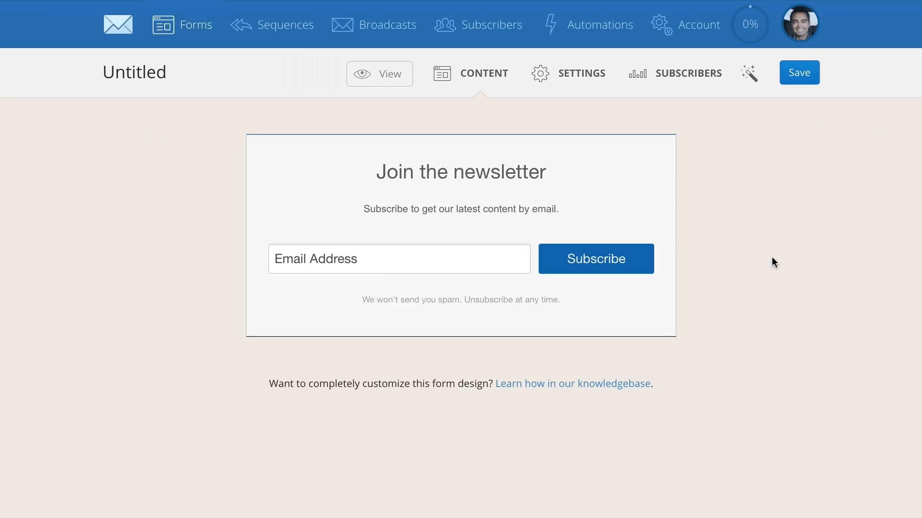
Step: Replace the form's headline with "Get Your Free Gift!"
{"action": "triple_click", "coordinate": [494, 175]}
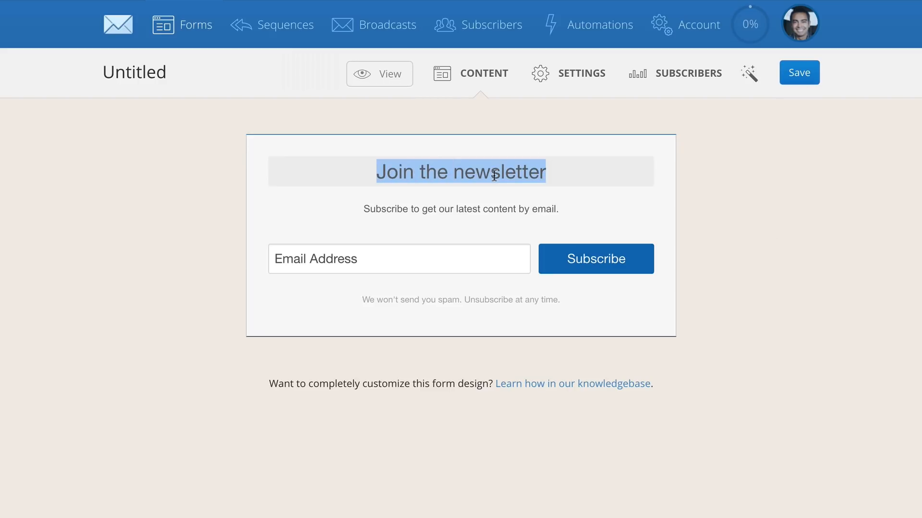
{"action": "type", "text": "Get Your Fr"}
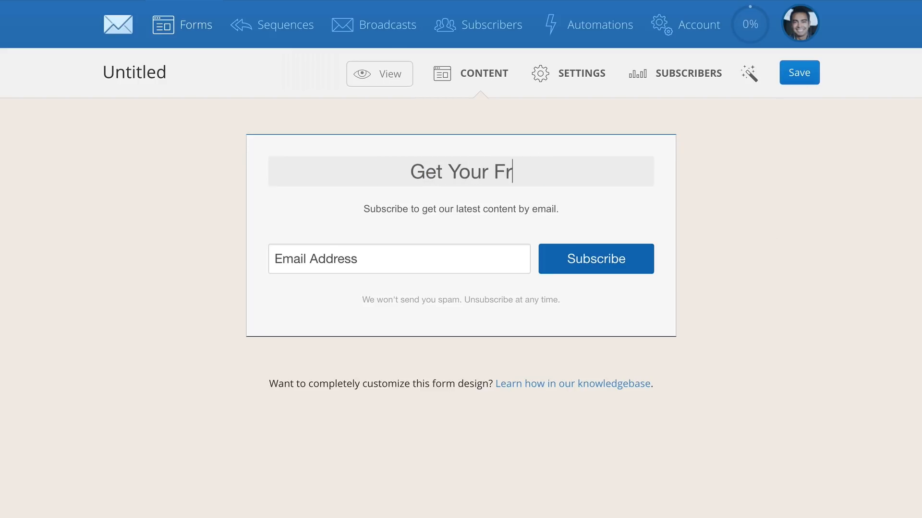
{"action": "type", "text": "ee Gift!"}
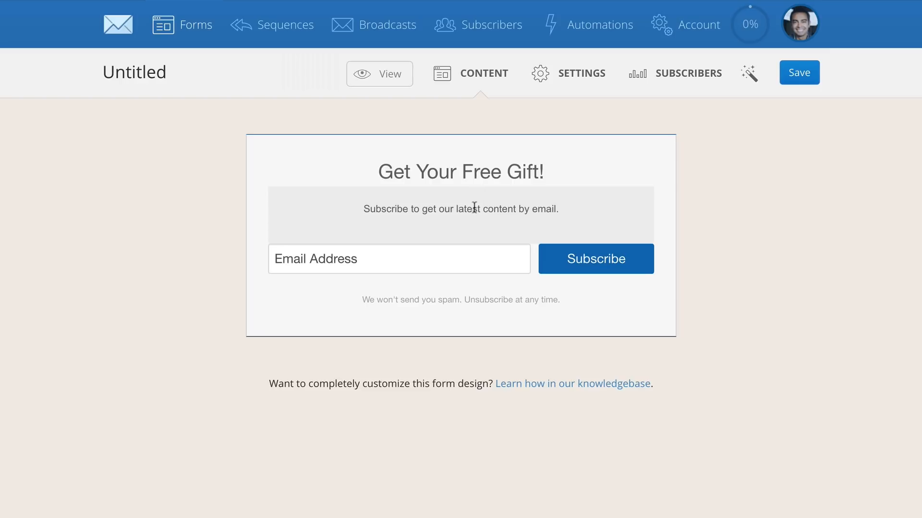
{"action": "left_click", "coordinate": [475, 208]}
{"action": "left_click", "coordinate": [658, 306]}
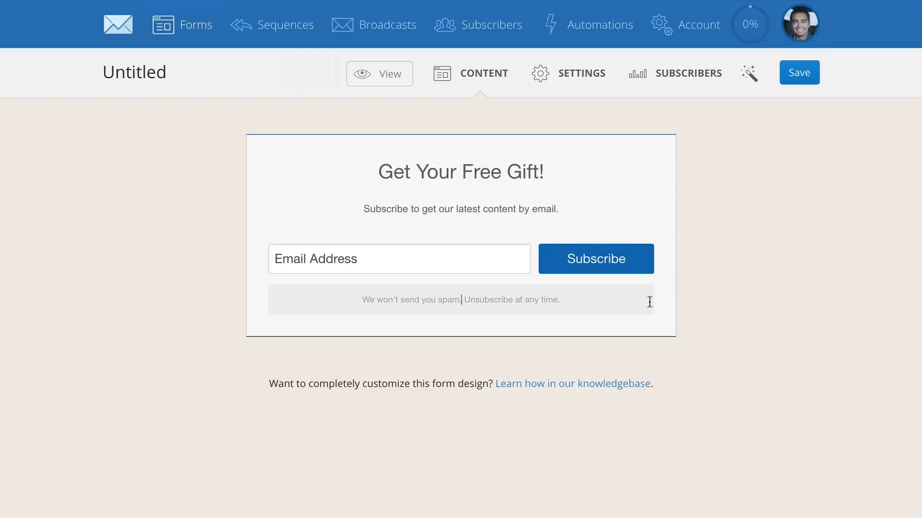
Step: Change the email field's placeholder text to "Best Email Address"
{"action": "triple_click", "coordinate": [385, 265]}
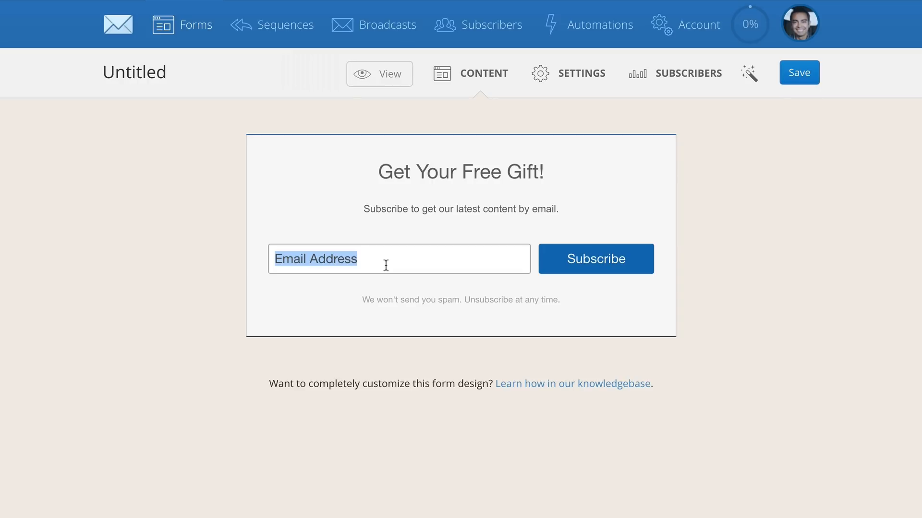
{"action": "type", "text": "Best Y"}
{"action": "key", "text": "BackSpace"}
{"action": "type", "text": "Email Address"}
Step: Change the subscribe button's label to "Get it now!"
{"action": "left_click", "coordinate": [588, 261]}
{"action": "double_click", "coordinate": [588, 262]}
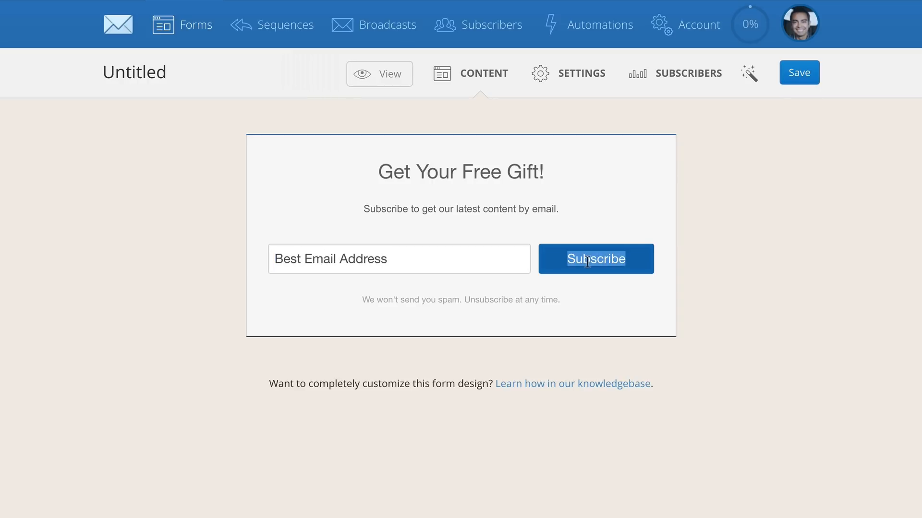
{"action": "type", "text": "Get it now!"}
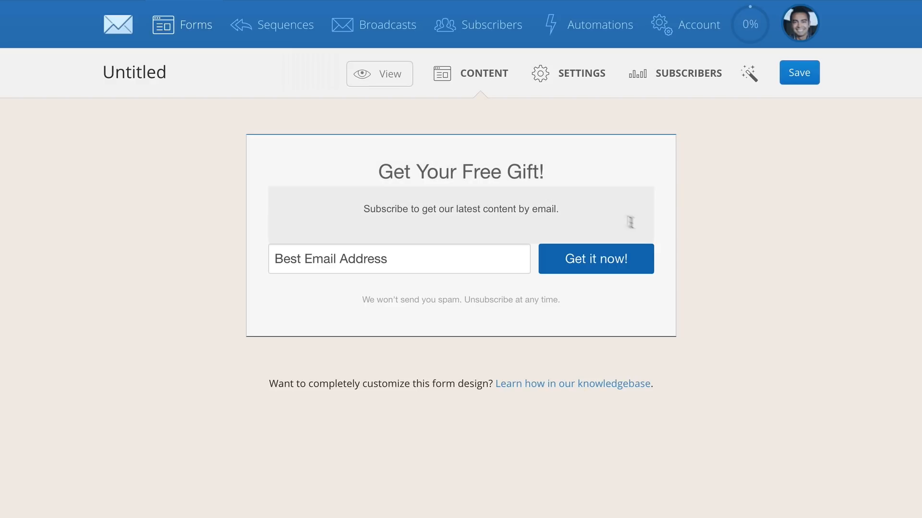
Step: Set the form's accent color to red, ff002b, and save the form
{"action": "left_click", "coordinate": [752, 79]}
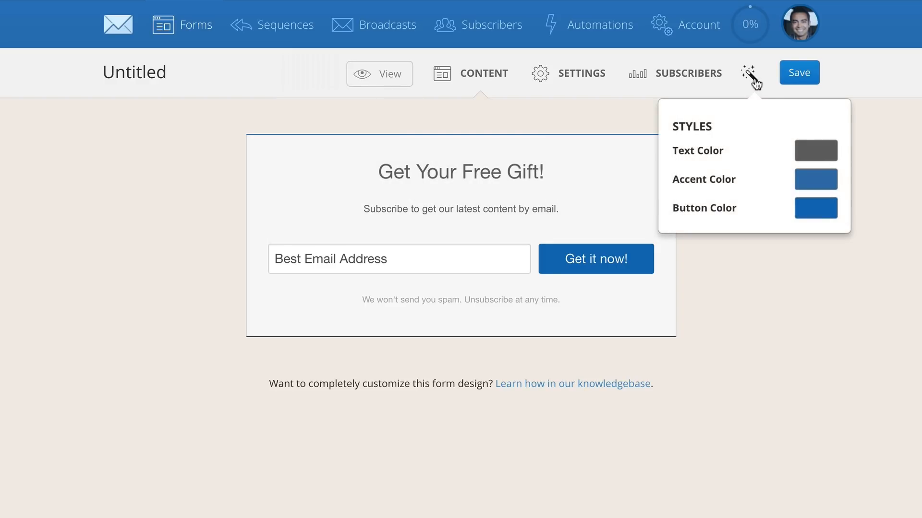
{"action": "left_click", "coordinate": [808, 180]}
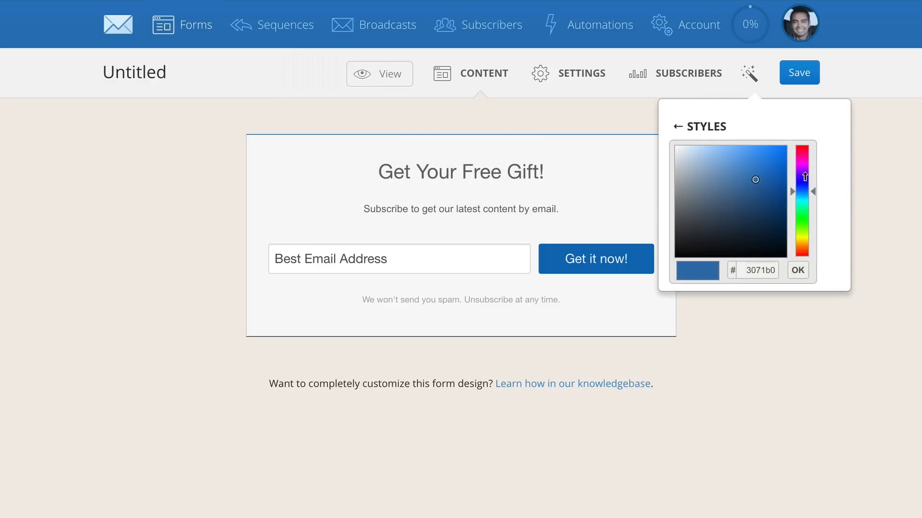
{"action": "left_click_drag", "start_coordinate": [801, 166], "coordinate": [809, 146]}
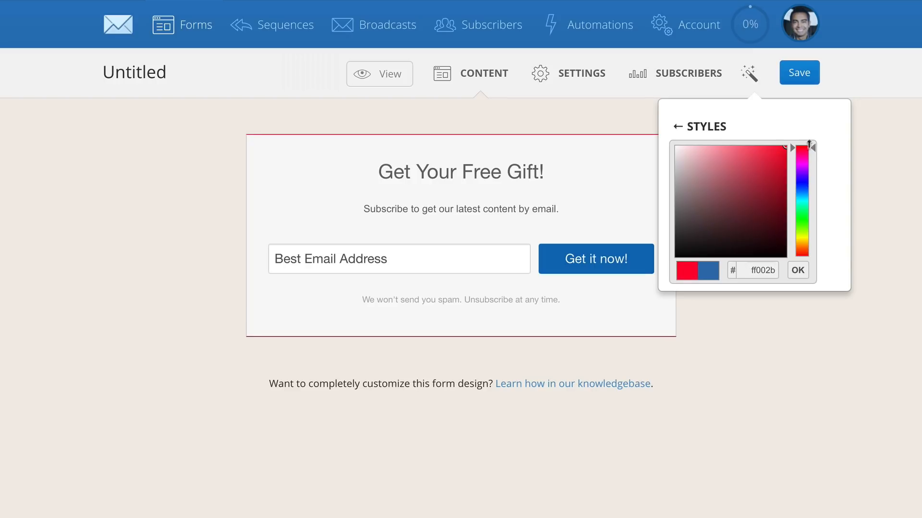
{"action": "left_click", "coordinate": [798, 270]}
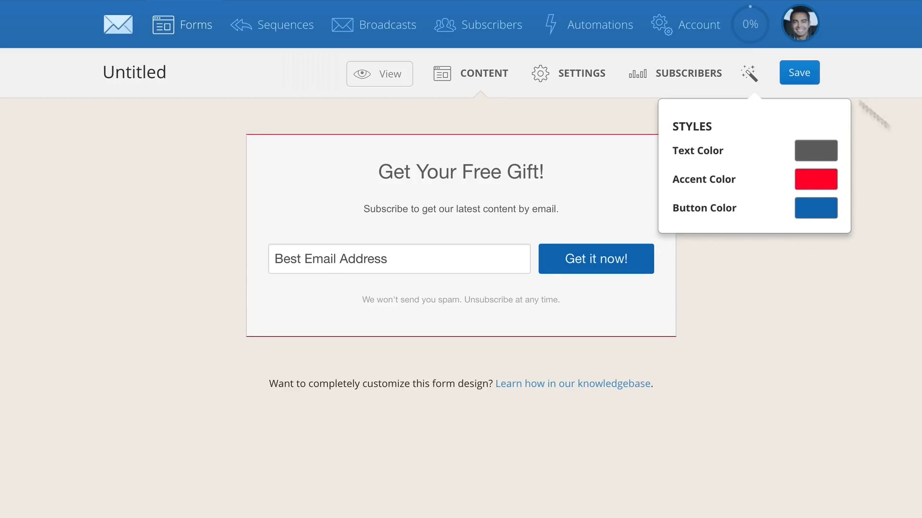
{"action": "left_click", "coordinate": [799, 75]}
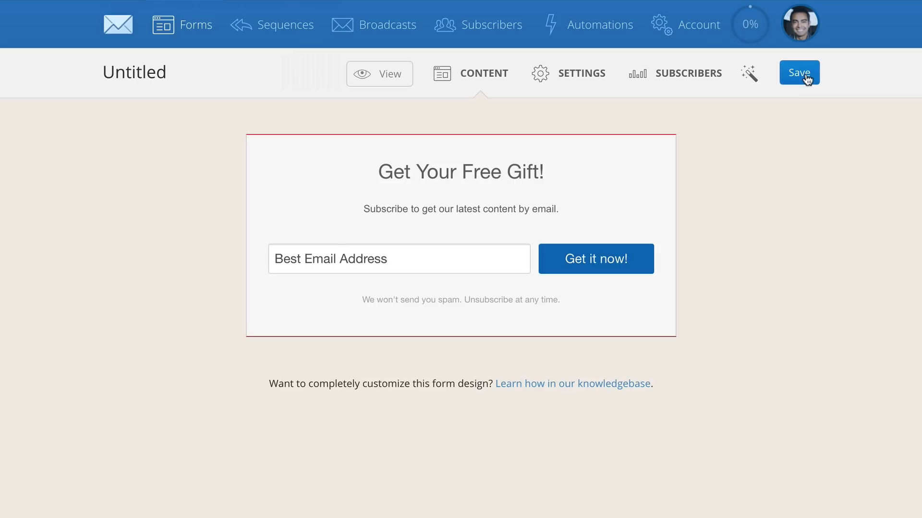
Step: Rename the form as "Primary Offer on About Page" in its main settings
{"action": "left_click", "coordinate": [582, 74]}
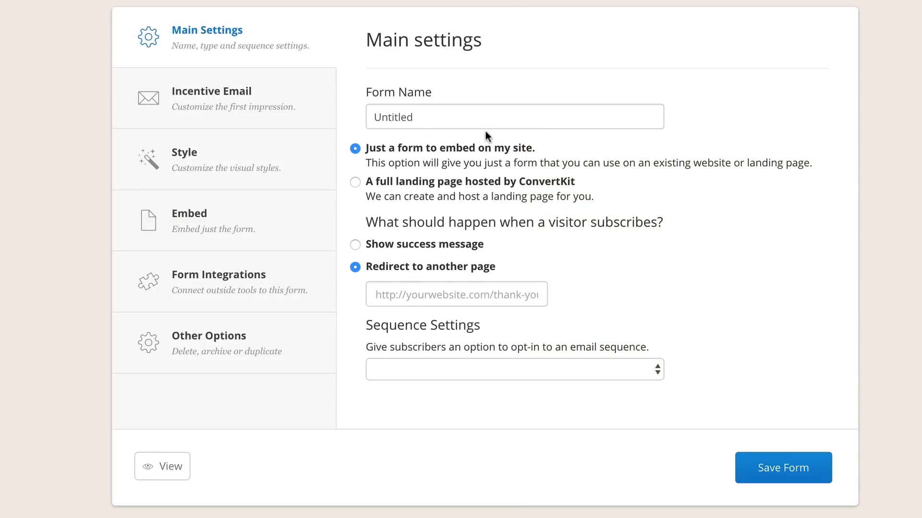
{"action": "double_click", "coordinate": [488, 121]}
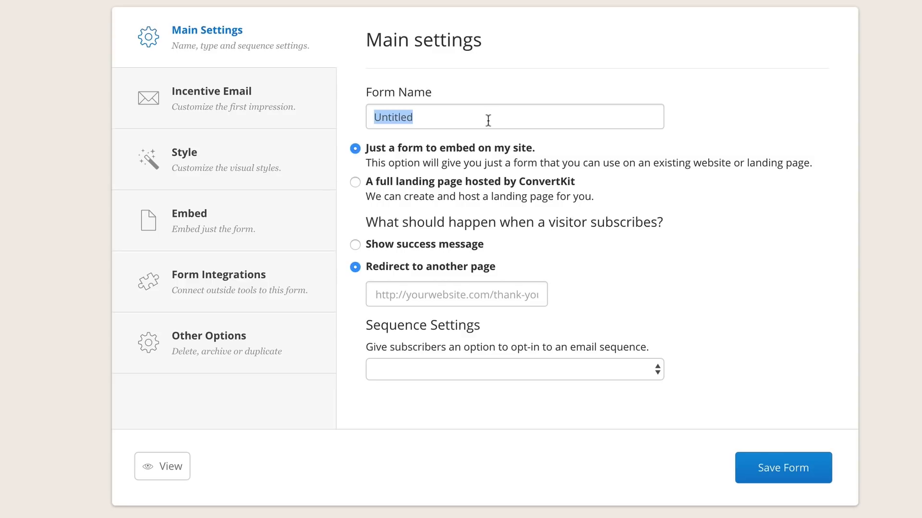
{"action": "type", "text": "Primary Of"}
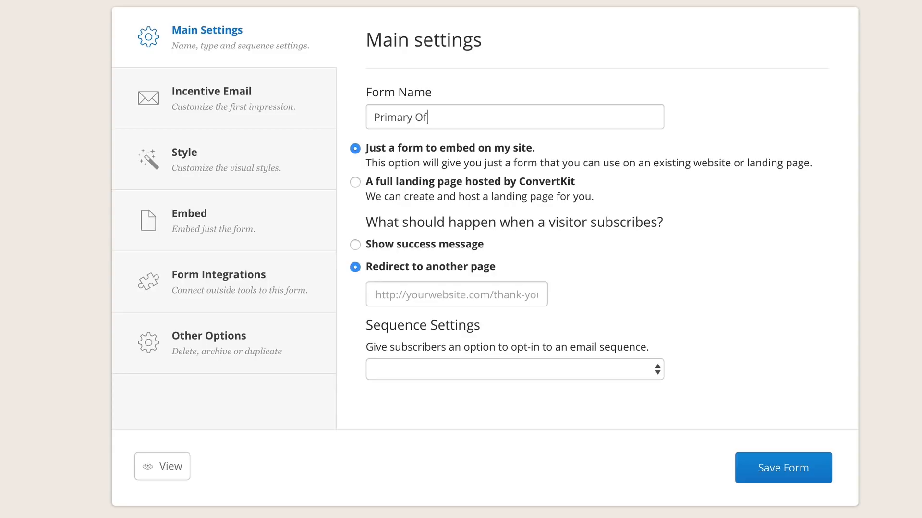
{"action": "type", "text": "fer on About Page"}
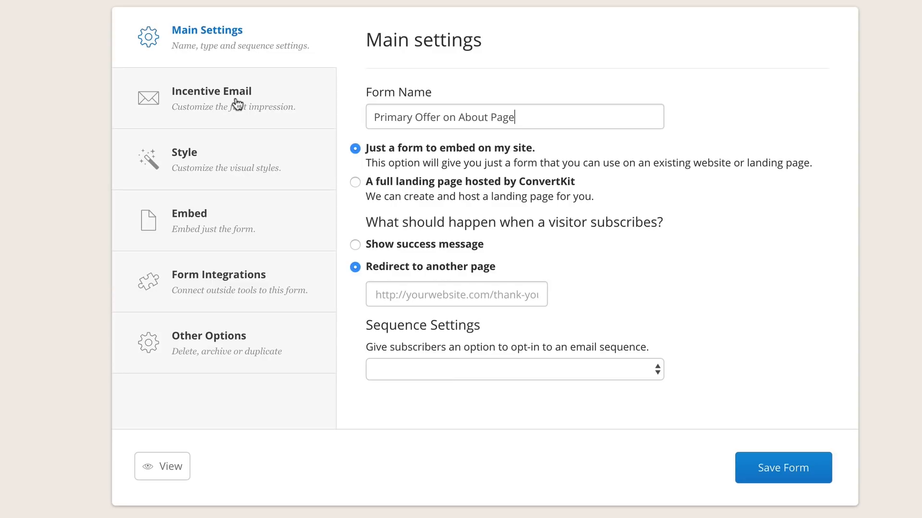
Step: Review the form's Style, Other Options and Form Integrations settings, then return to the main settings
{"action": "left_click", "coordinate": [233, 171]}
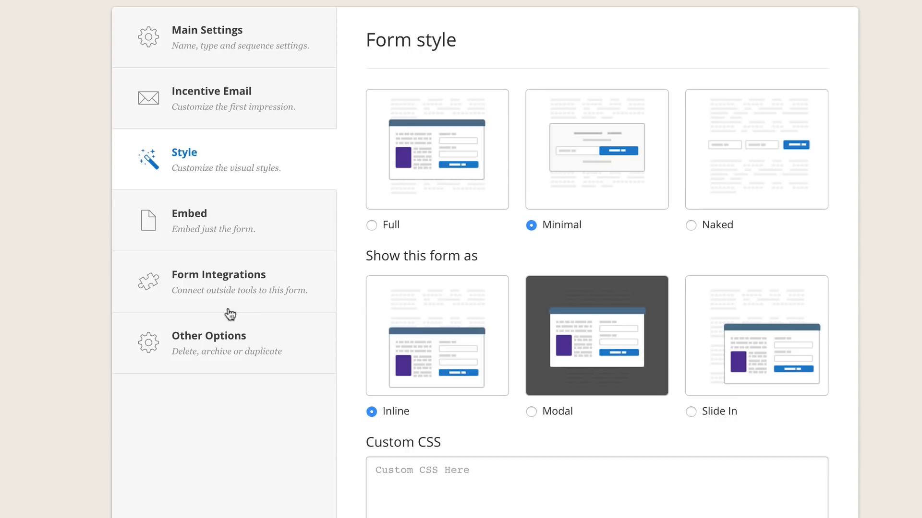
{"action": "left_click", "coordinate": [237, 356]}
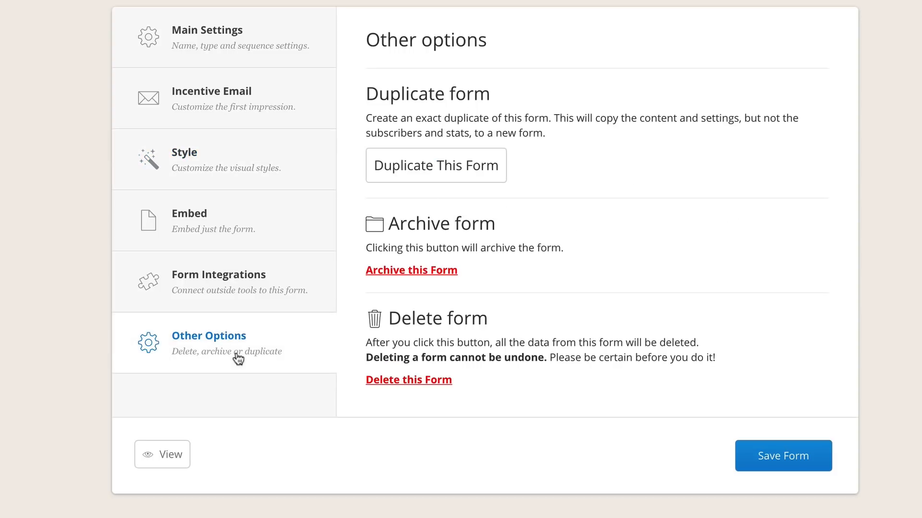
{"action": "left_click", "coordinate": [270, 307]}
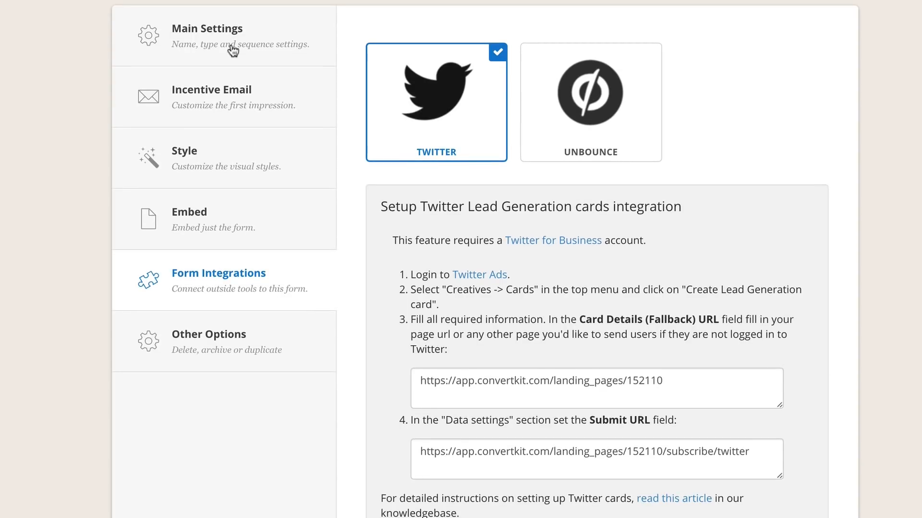
{"action": "left_click", "coordinate": [233, 50]}
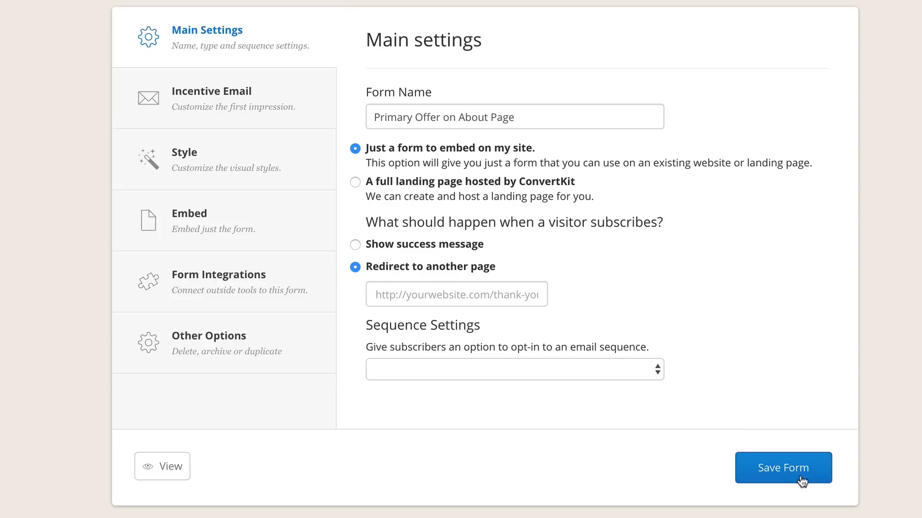
Step: Save the form settings and go back to the Forms overview
{"action": "left_click", "coordinate": [783, 468]}
{"action": "scroll", "coordinate": [800, 482], "scroll_direction": "down", "scroll_amount": 1}
{"action": "left_click", "coordinate": [281, 24]}
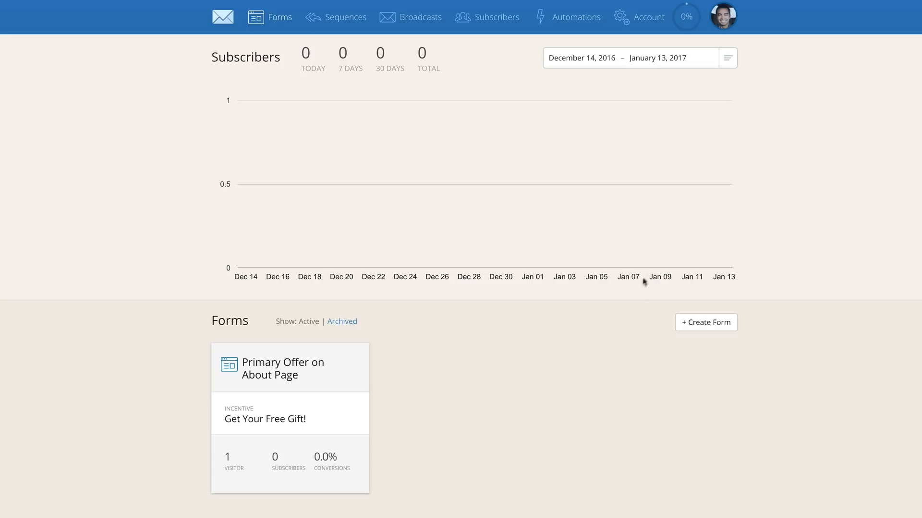
Step: Reopen the "Primary Offer on About Page" form and bring up its embed settings
{"action": "left_click", "coordinate": [715, 324]}
{"action": "left_click", "coordinate": [344, 403]}
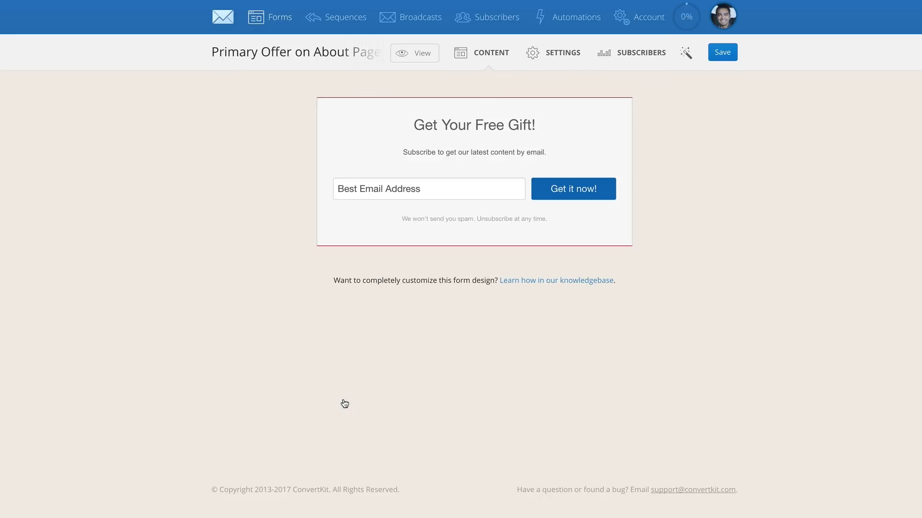
{"action": "left_click", "coordinate": [573, 57]}
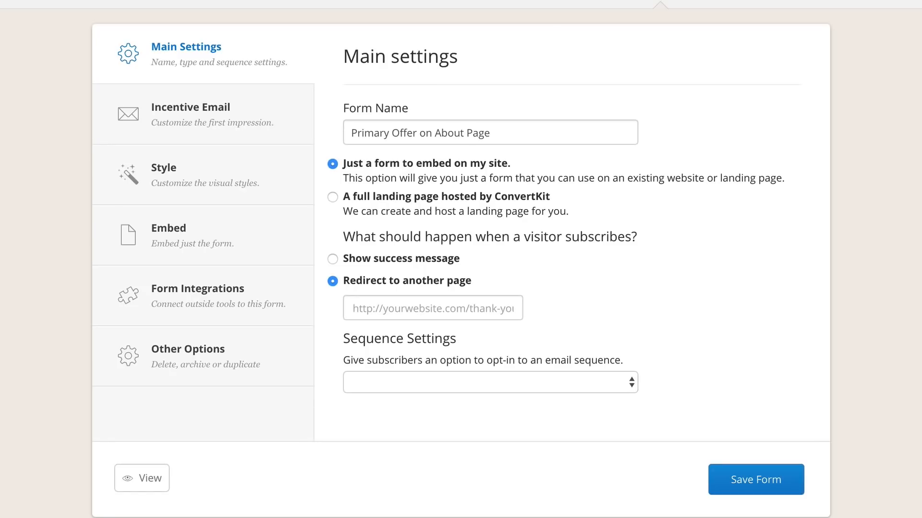
{"action": "left_click", "coordinate": [278, 230]}
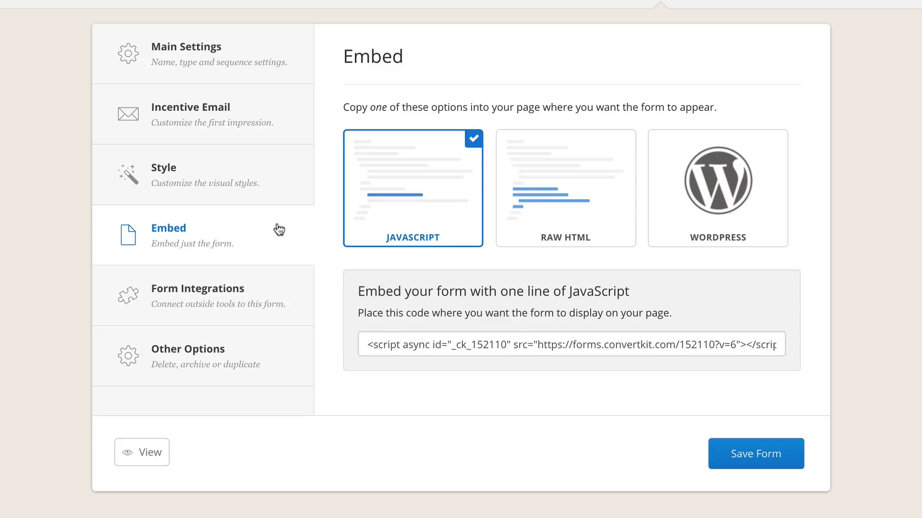
Step: Examine the form's JavaScript, raw HTML and WordPress embed options
{"action": "left_click", "coordinate": [367, 343]}
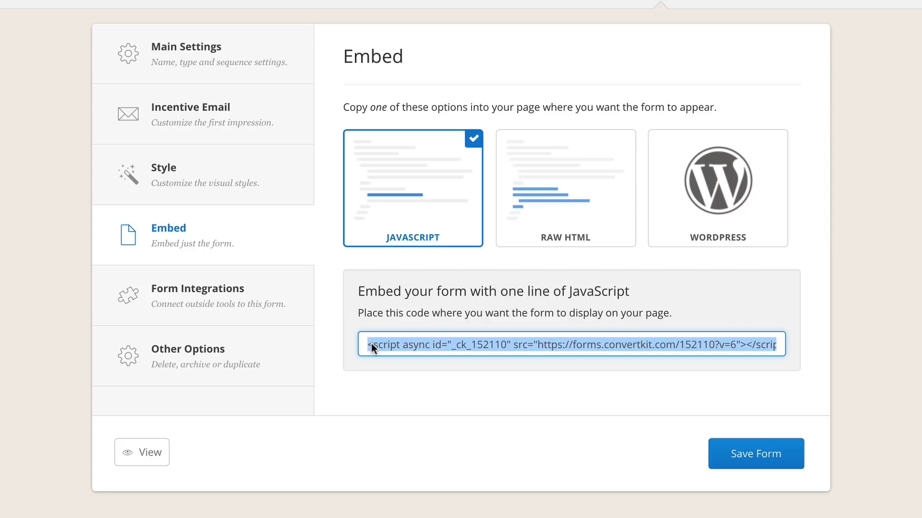
{"action": "left_click", "coordinate": [536, 201]}
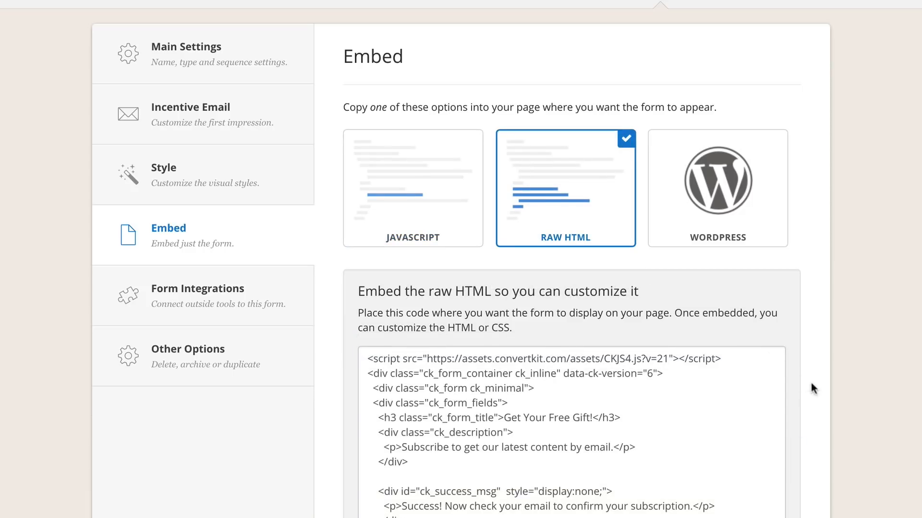
{"action": "scroll", "coordinate": [820, 365], "scroll_direction": "down", "scroll_amount": 3}
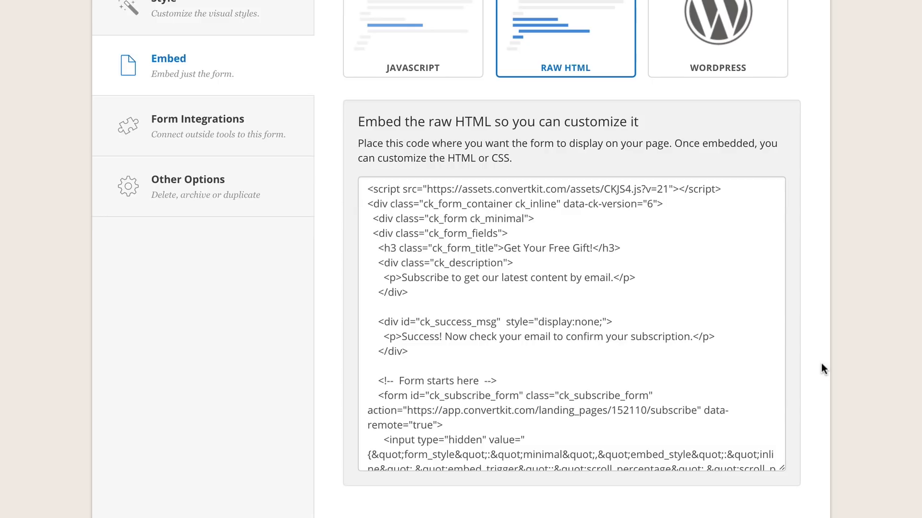
{"action": "left_click", "coordinate": [715, 26]}
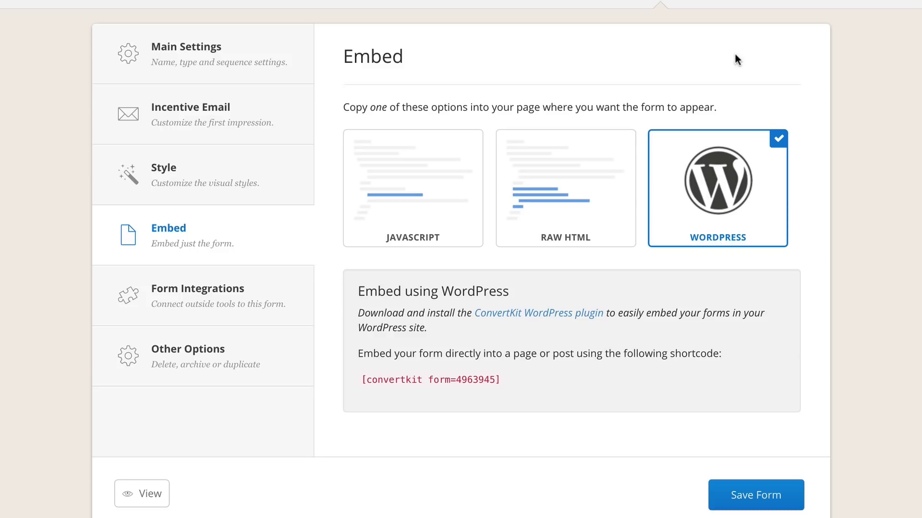
Step: Select the JavaScript embed option and copy its one-line form script
{"action": "left_click_drag", "start_coordinate": [501, 381], "coordinate": [355, 381]}
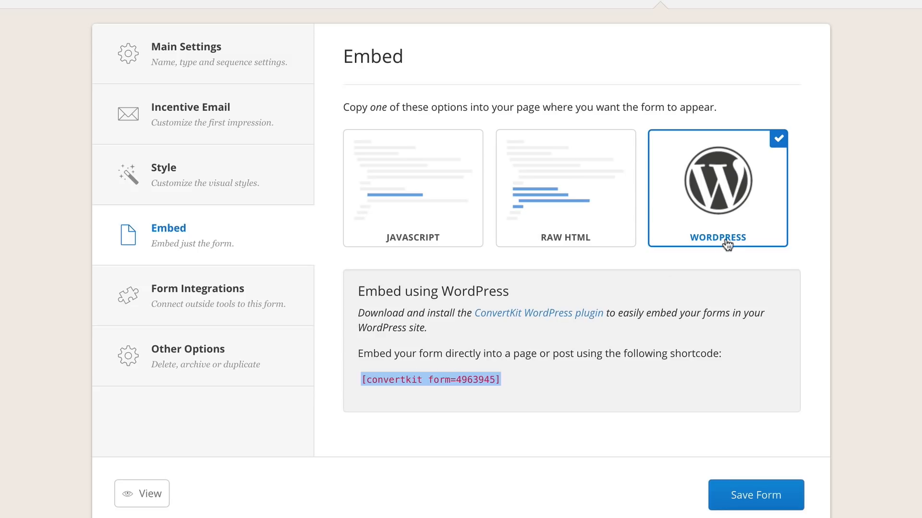
{"action": "left_click", "coordinate": [421, 207]}
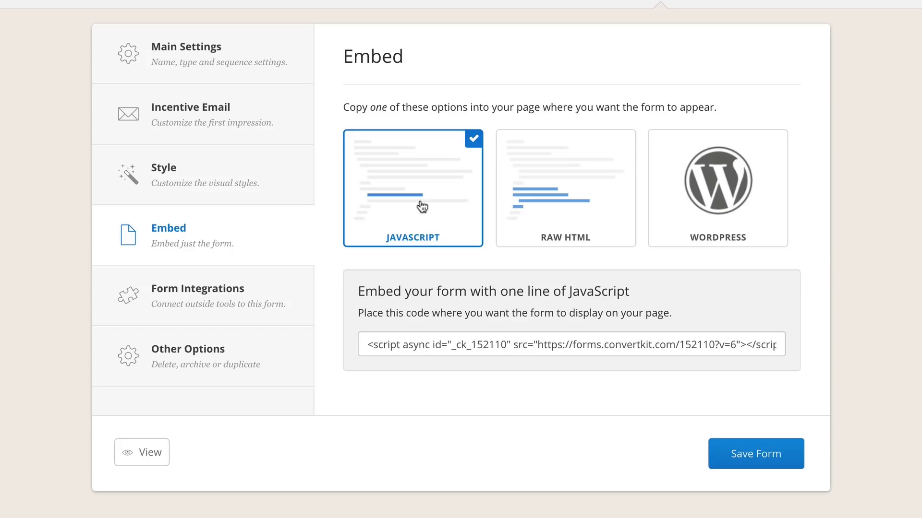
{"action": "left_click", "coordinate": [448, 344]}
{"action": "key", "text": "ctrl+c"}
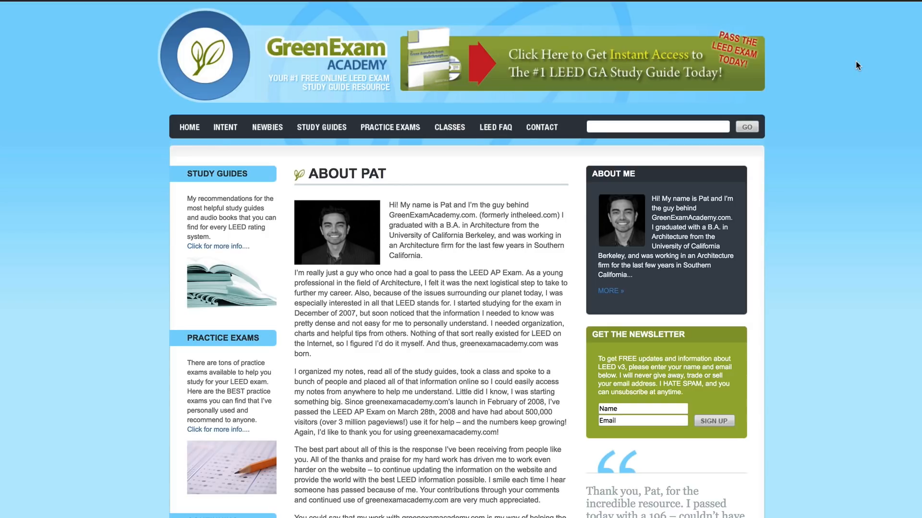
Step: In the WordPress page editor, switch the About page to HTML text and paste the copied ConvertKit form script below the closing signature
{"action": "scroll", "coordinate": [491, 219], "scroll_direction": "down", "scroll_amount": 3}
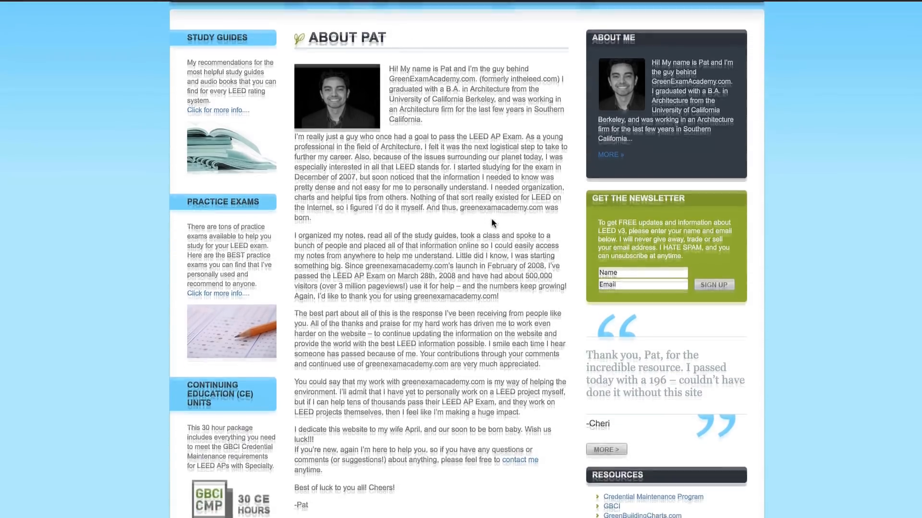
{"action": "scroll", "coordinate": [500, 224], "scroll_direction": "down", "scroll_amount": 1}
{"action": "scroll", "coordinate": [501, 225], "scroll_direction": "up", "scroll_amount": 1}
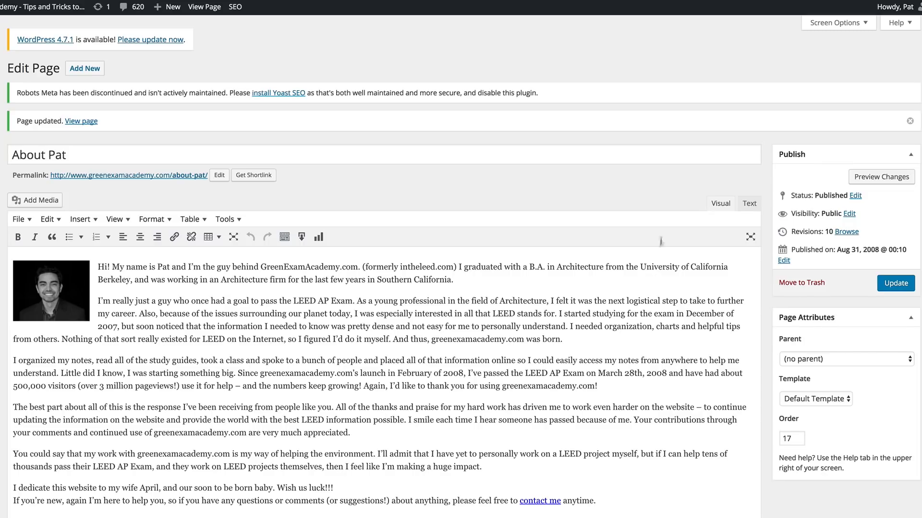
{"action": "scroll", "coordinate": [579, 335], "scroll_direction": "down", "scroll_amount": 3}
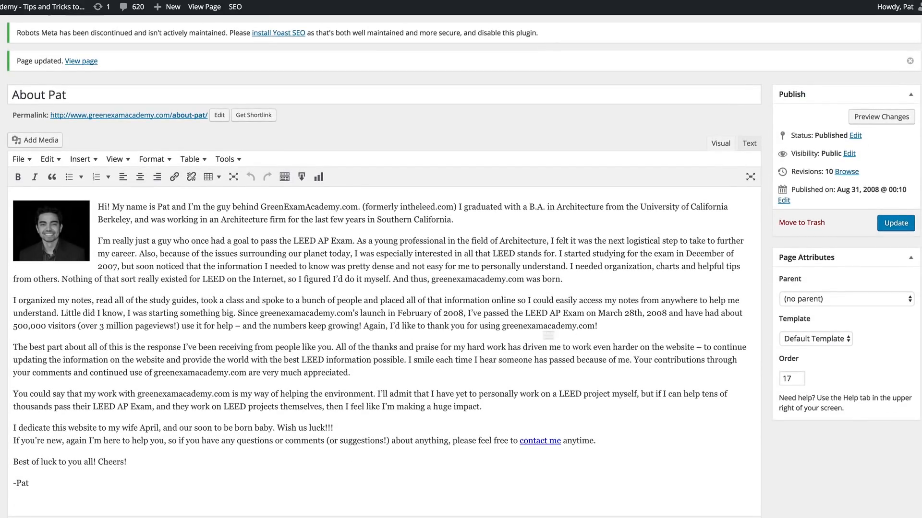
{"action": "left_click", "coordinate": [749, 144]}
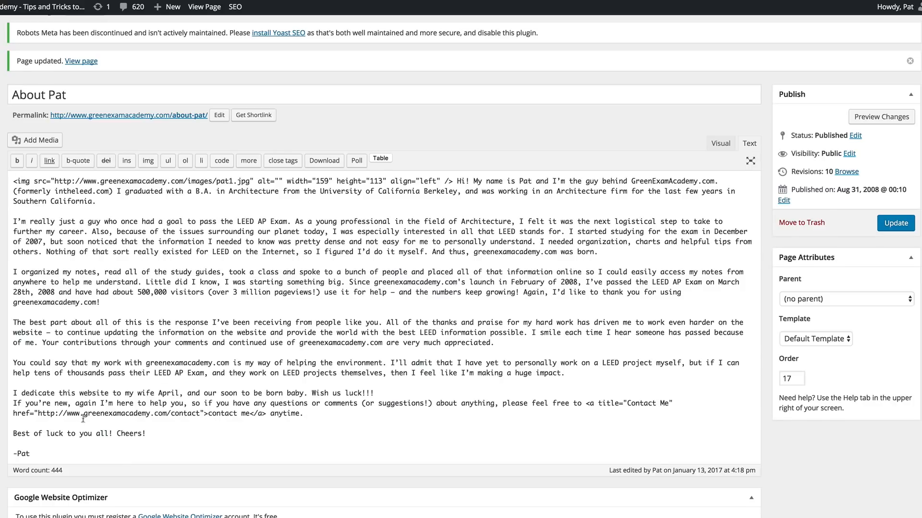
{"action": "left_click_drag", "start_coordinate": [75, 414], "coordinate": [307, 414]}
{"action": "left_click", "coordinate": [219, 424]}
{"action": "left_click", "coordinate": [99, 448]}
{"action": "key", "text": "Return"}
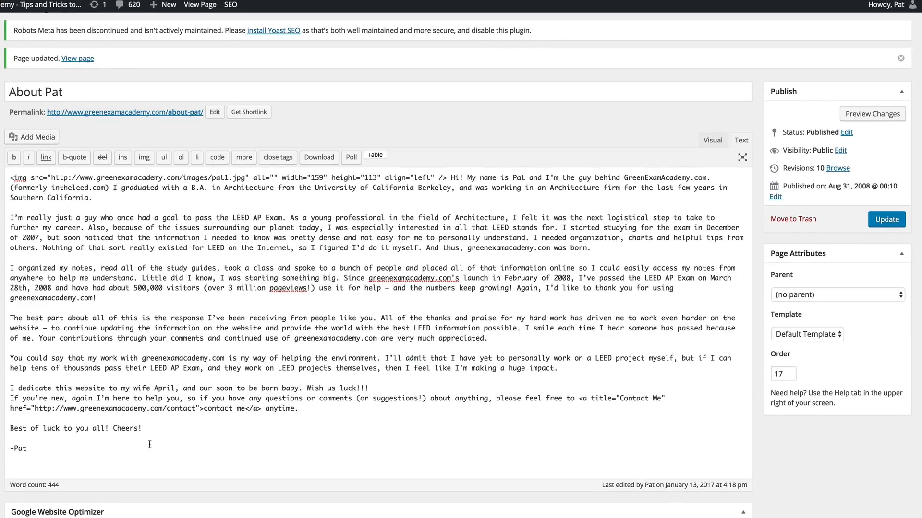
{"action": "key", "text": "ctrl+v"}
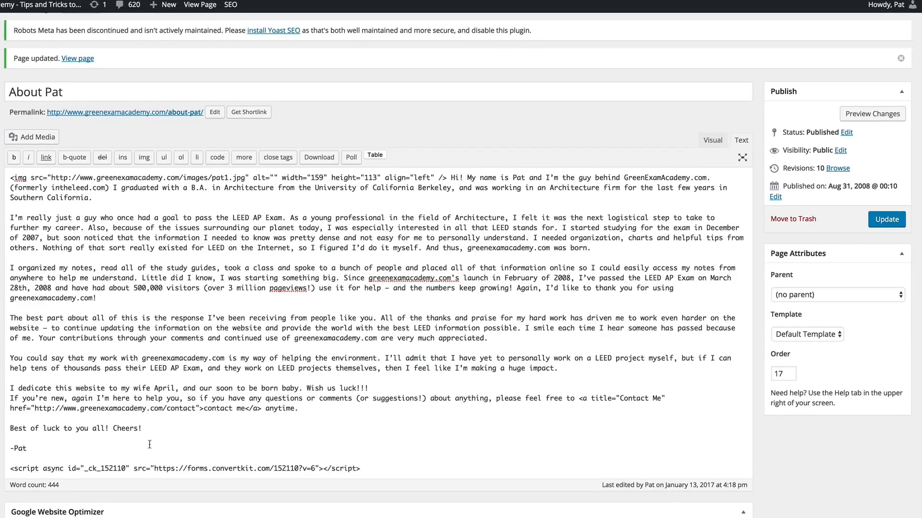
Step: Update the About page and view the end of its live version to check the embedded form
{"action": "left_click", "coordinate": [876, 222]}
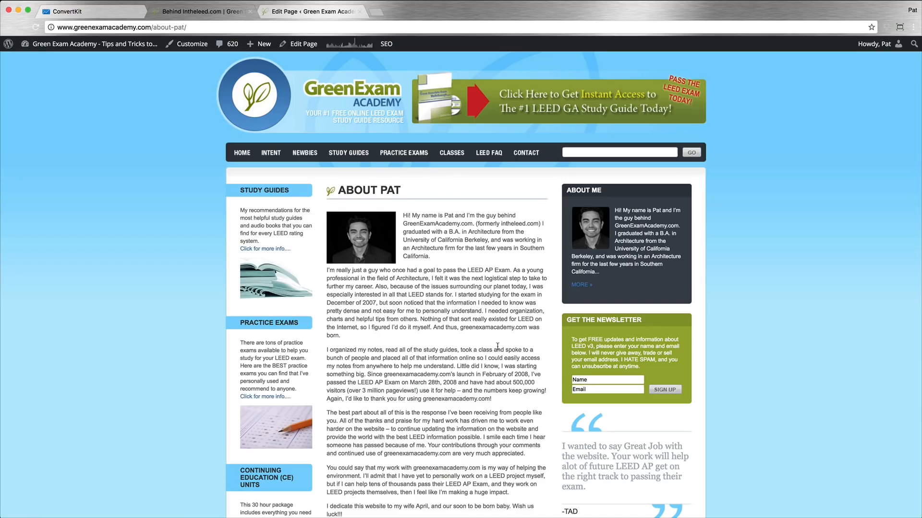
{"action": "scroll", "coordinate": [497, 346], "scroll_direction": "down", "scroll_amount": 3}
{"action": "scroll", "coordinate": [498, 346], "scroll_direction": "down", "scroll_amount": 3}
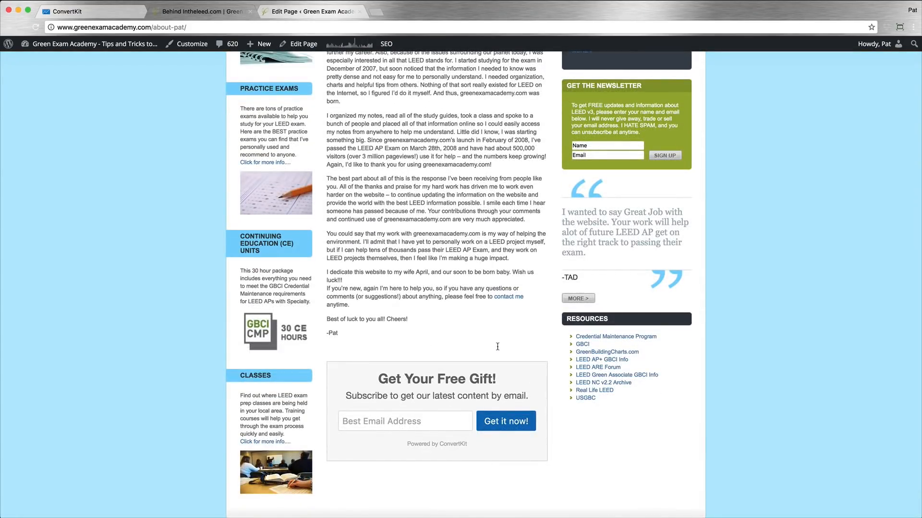
Step: Move the form script to its own line above the paragraph starting "The best part about all of this" and update the page
{"action": "left_click", "coordinate": [270, 12]}
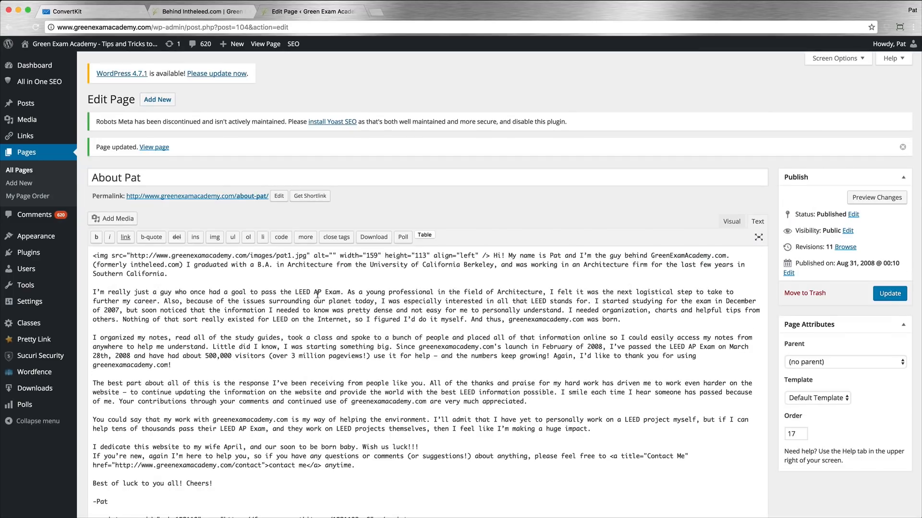
{"action": "scroll", "coordinate": [316, 294], "scroll_direction": "down", "scroll_amount": 3}
{"action": "left_click_drag", "start_coordinate": [412, 394], "coordinate": [88, 394]}
{"action": "key", "text": "BackSpace"}
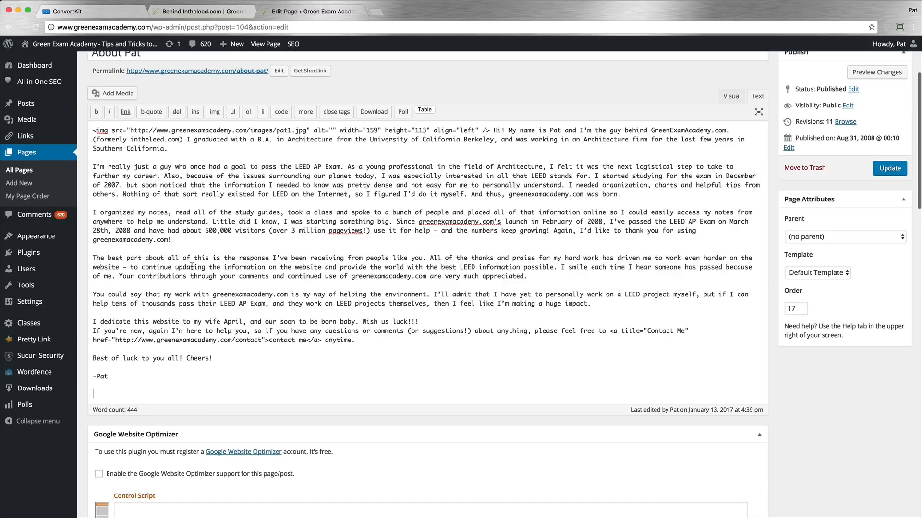
{"action": "key", "text": "super+z"}
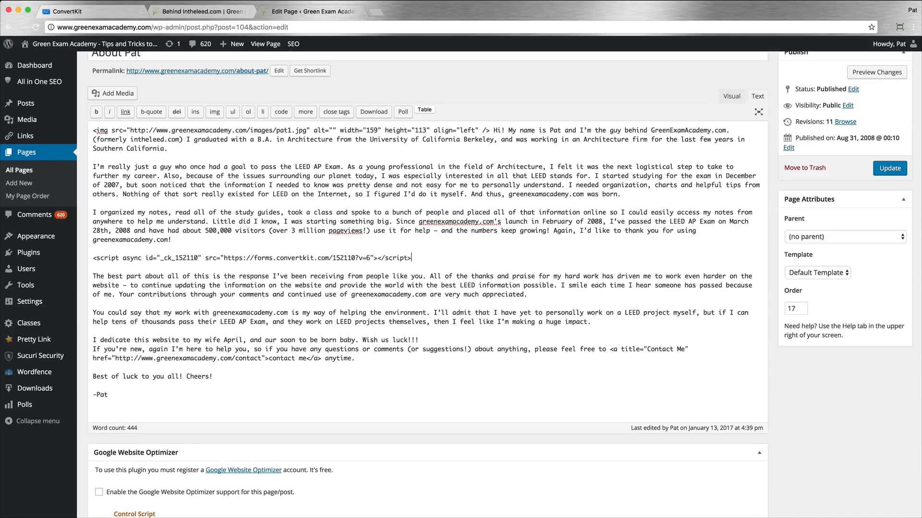
{"action": "scroll", "coordinate": [191, 238], "scroll_direction": "up", "scroll_amount": 3}
{"action": "left_click", "coordinate": [889, 295]}
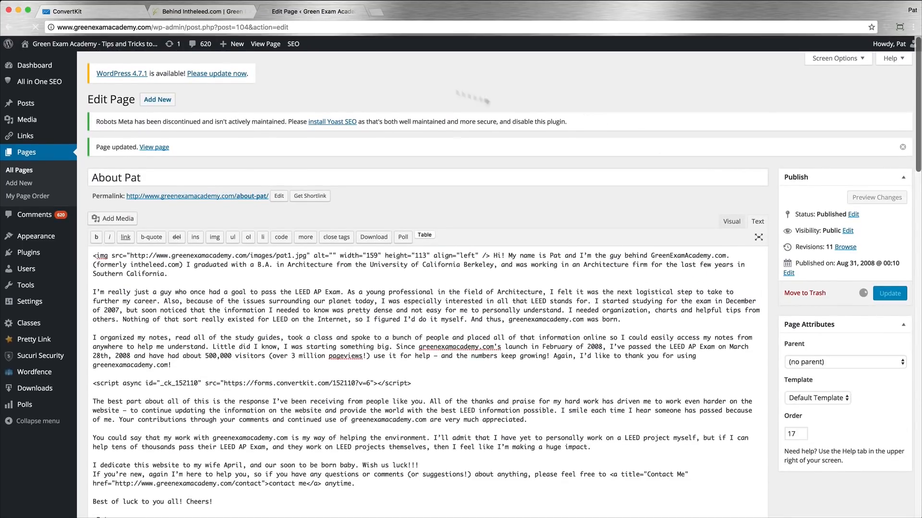
Step: Reload the live About page and examine the opt-in form's placement within the article text
{"action": "left_click", "coordinate": [192, 13]}
{"action": "left_click", "coordinate": [35, 26]}
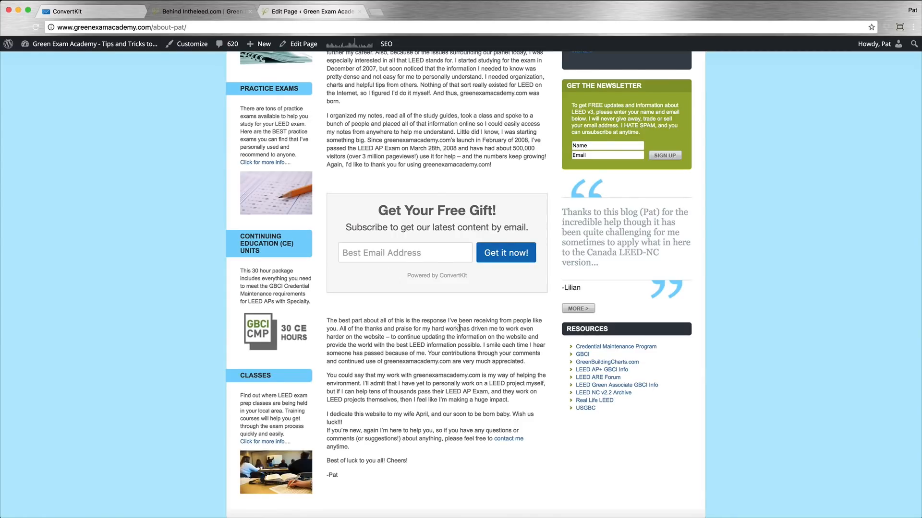
{"action": "scroll", "coordinate": [481, 271], "scroll_direction": "up", "scroll_amount": 5}
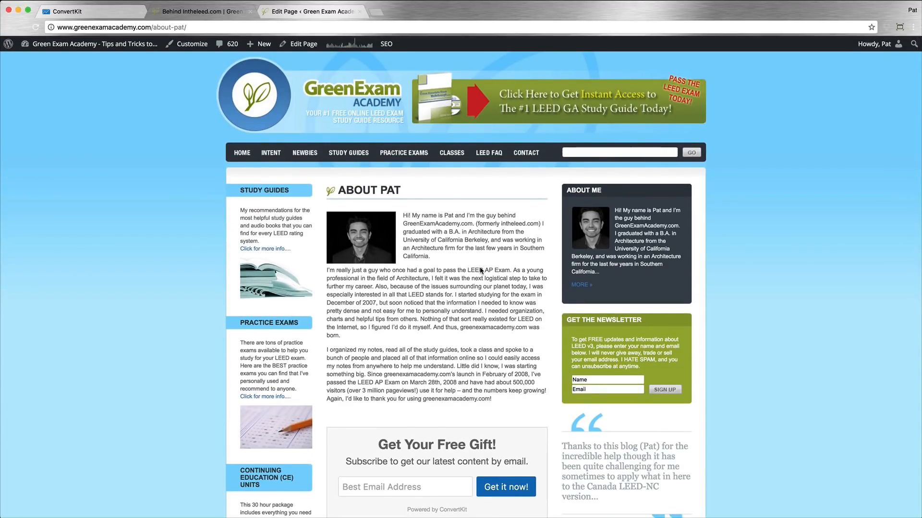
{"action": "scroll", "coordinate": [480, 267], "scroll_direction": "down", "scroll_amount": 1}
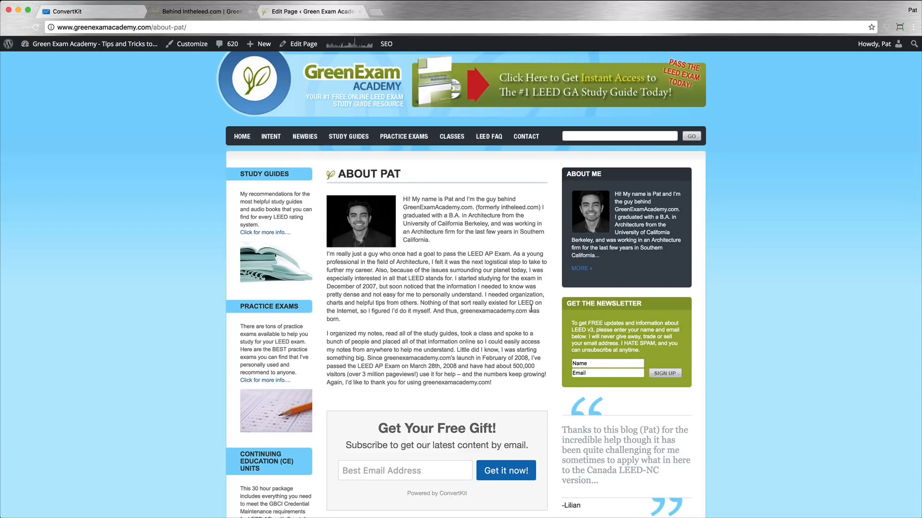
{"action": "scroll", "coordinate": [533, 308], "scroll_direction": "down", "scroll_amount": 3}
{"action": "scroll", "coordinate": [532, 308], "scroll_direction": "down", "scroll_amount": 1}
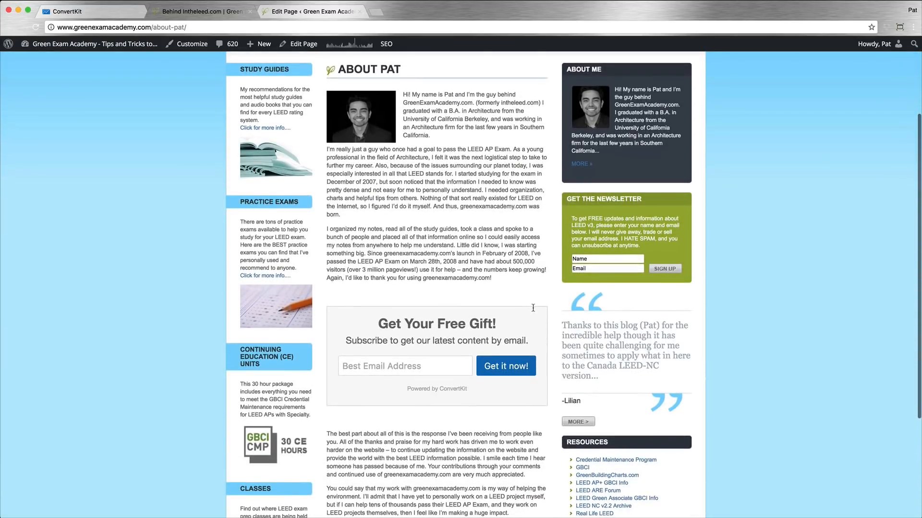
Step: Add a Text widget at the end of the Right Sidebar, paste the form script as its content and save it
{"action": "left_click", "coordinate": [326, 17]}
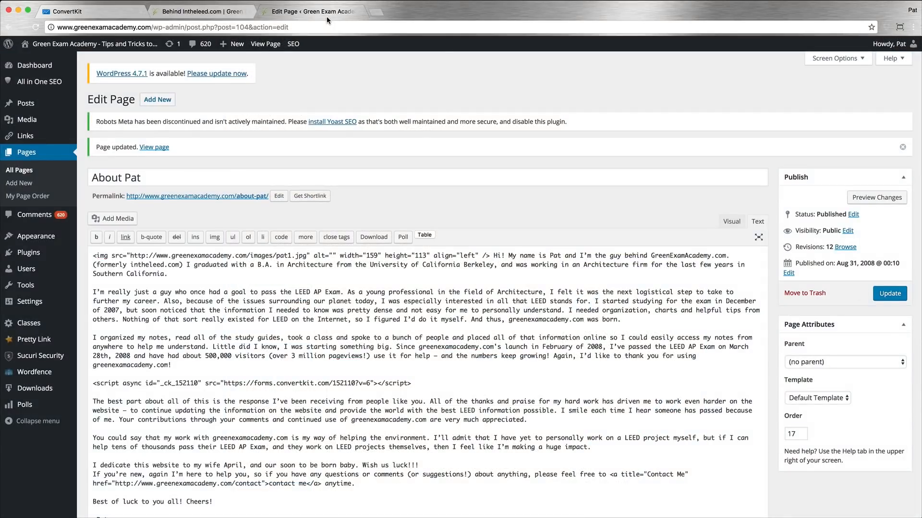
{"action": "mouse_move", "coordinate": [39, 236]}
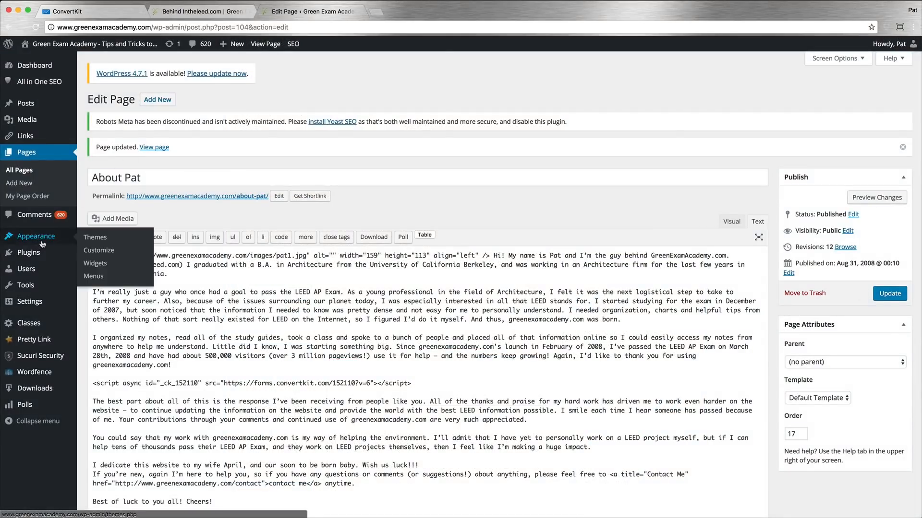
{"action": "left_click", "coordinate": [105, 271]}
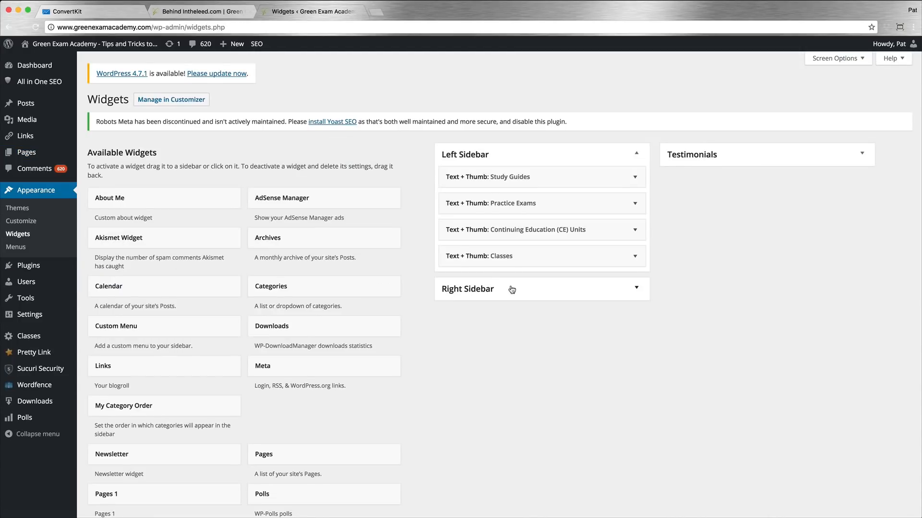
{"action": "left_click", "coordinate": [511, 288]}
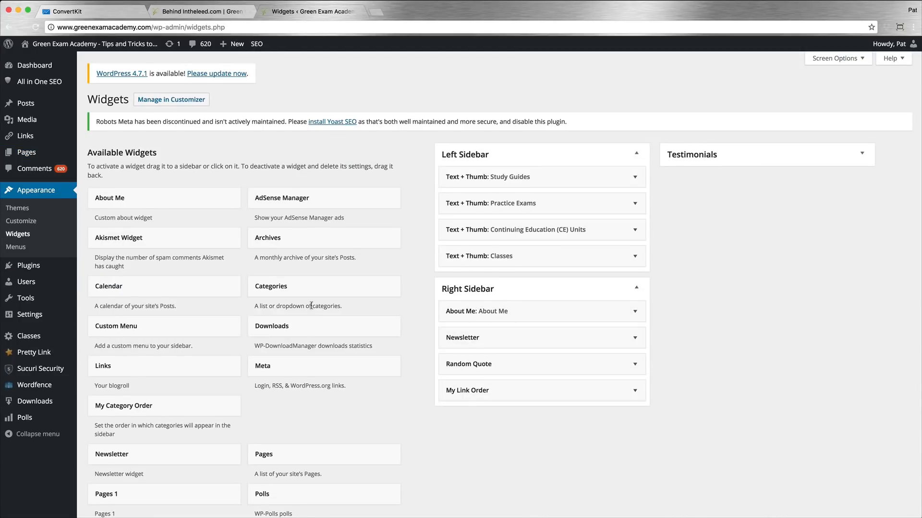
{"action": "scroll", "coordinate": [312, 304], "scroll_direction": "down", "scroll_amount": 5}
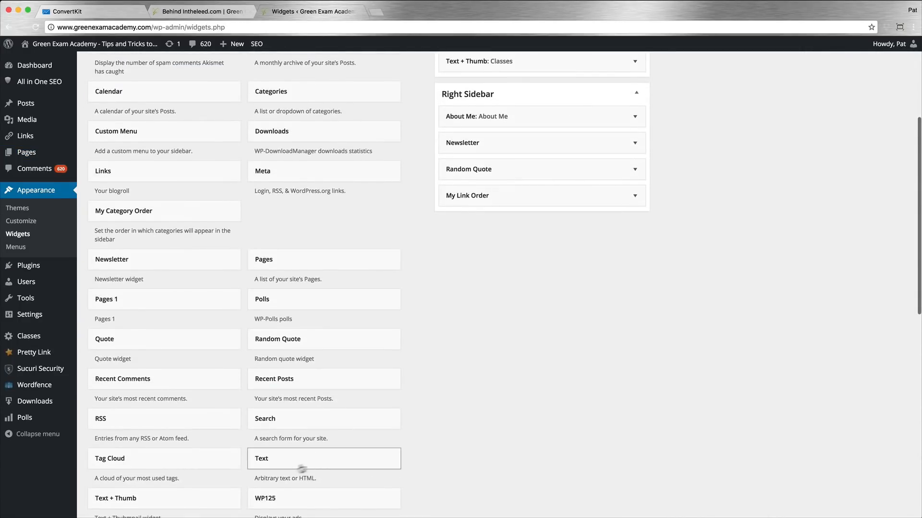
{"action": "left_click_drag", "start_coordinate": [275, 464], "coordinate": [470, 223]}
{"action": "left_click", "coordinate": [526, 304]}
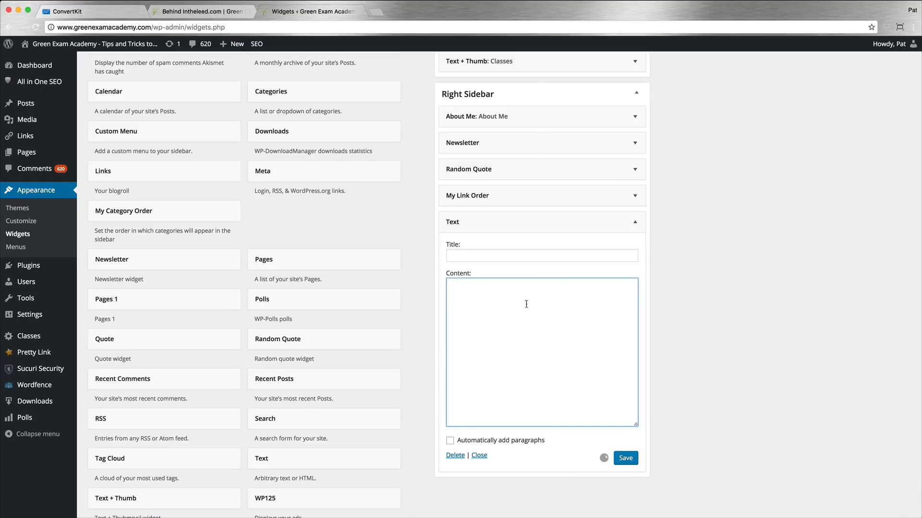
{"action": "type", "text": "<script async id=\"_ck_152110\" src=\"https://forms.convertkit.com/152110?v=6\"></script>"}
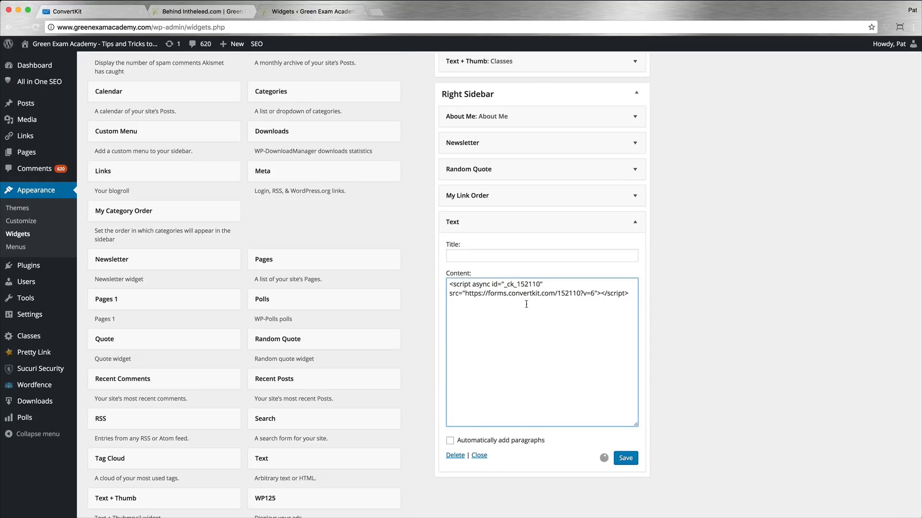
{"action": "left_click", "coordinate": [627, 461]}
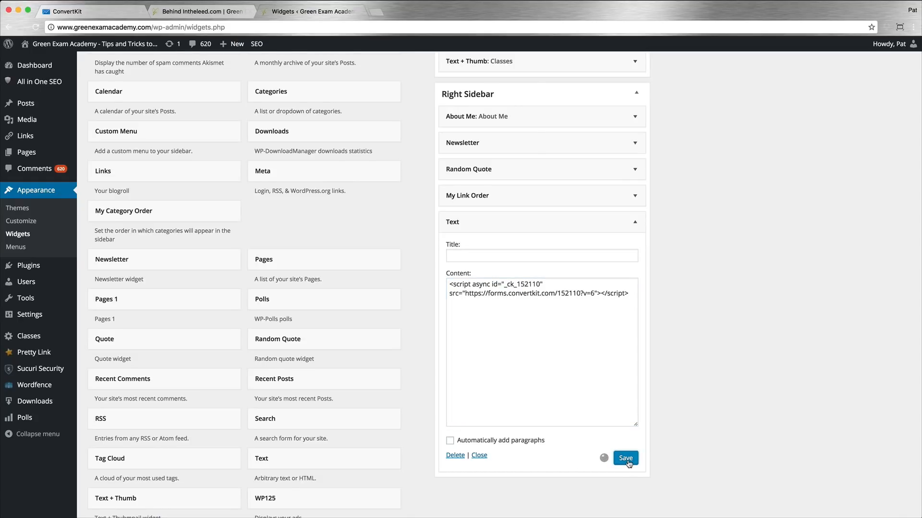
Step: Reload the live About page and check the opt-in forms in the sidebar and article
{"action": "left_click", "coordinate": [182, 11]}
{"action": "scroll", "coordinate": [699, 350], "scroll_direction": "down", "scroll_amount": 5}
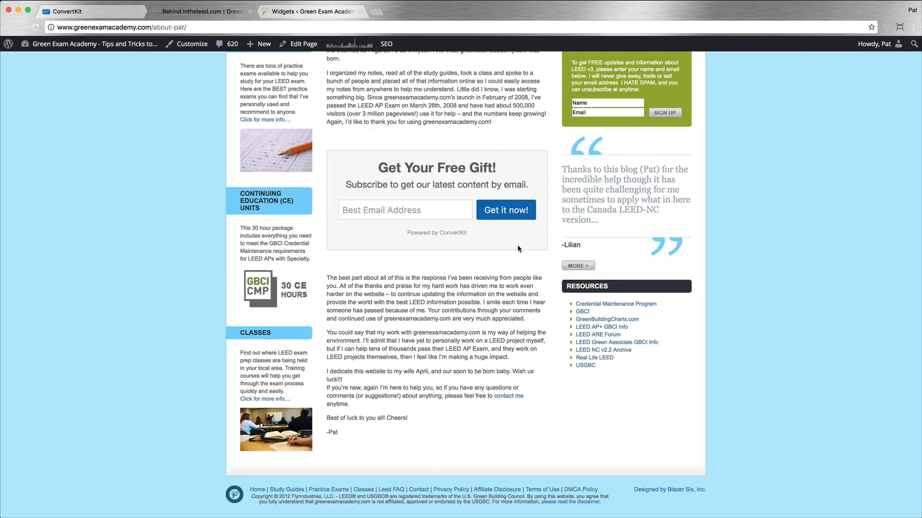
{"action": "left_click", "coordinate": [36, 27]}
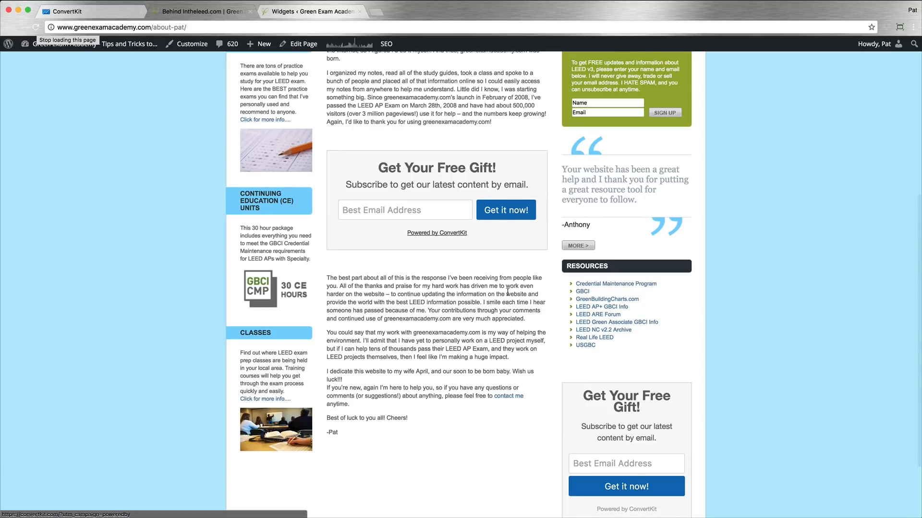
{"action": "scroll", "coordinate": [507, 291], "scroll_direction": "up", "scroll_amount": 5}
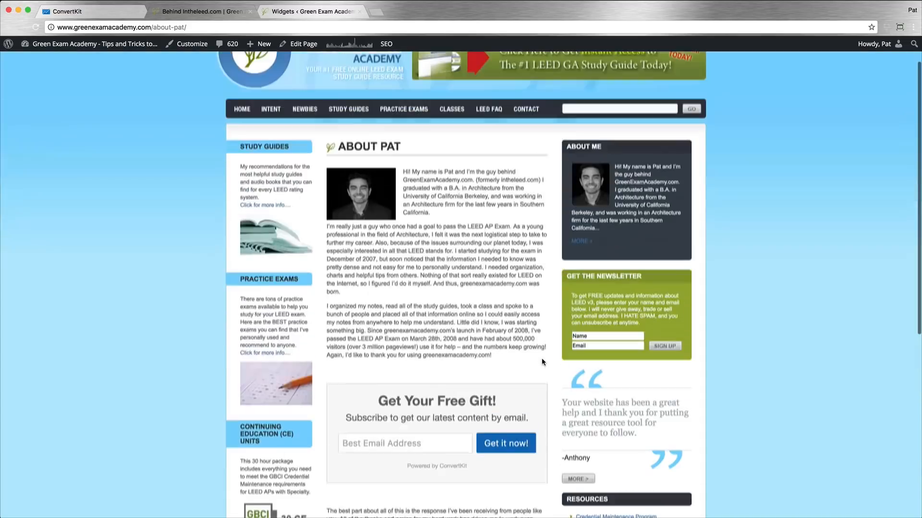
Step: Open the site's Newbies page and subscribe through the sidebar opt-in form with the tester's e-mail address
{"action": "left_click", "coordinate": [302, 111]}
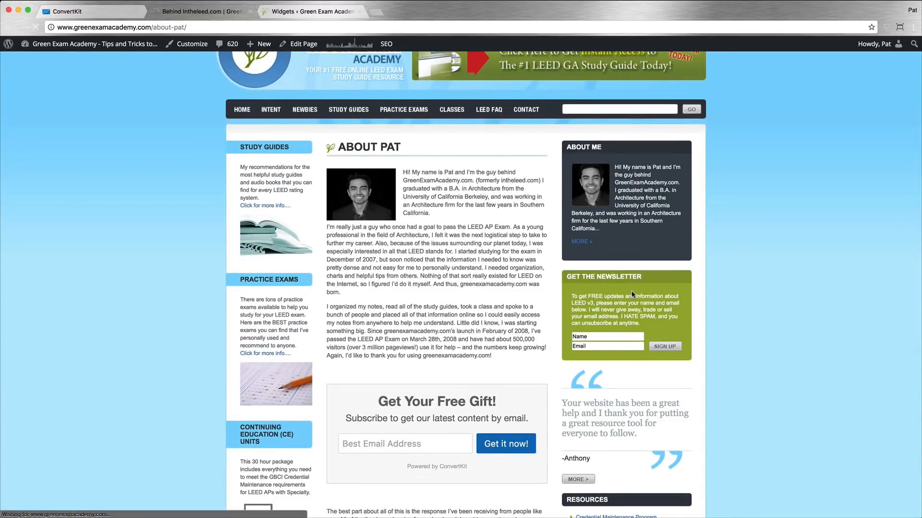
{"action": "scroll", "coordinate": [746, 377], "scroll_direction": "down", "scroll_amount": 7}
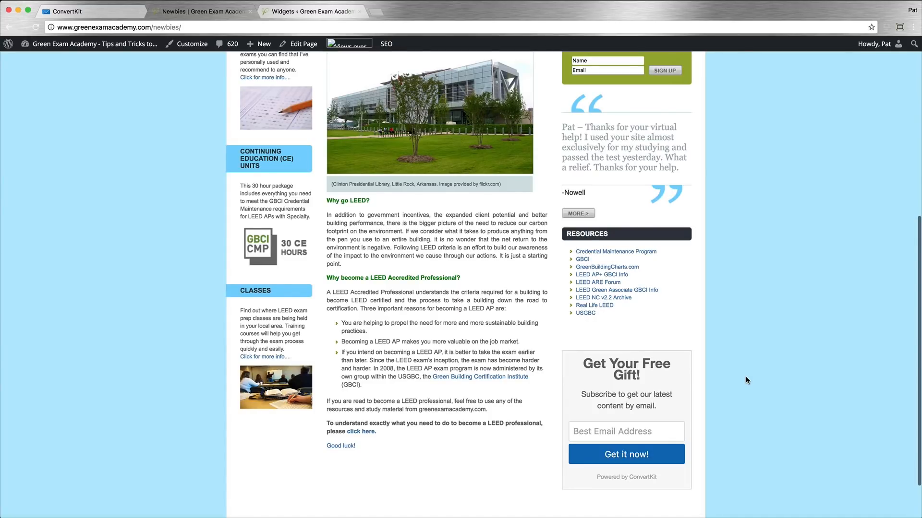
{"action": "scroll", "coordinate": [745, 380], "scroll_direction": "down", "scroll_amount": 1}
{"action": "left_click", "coordinate": [648, 432]}
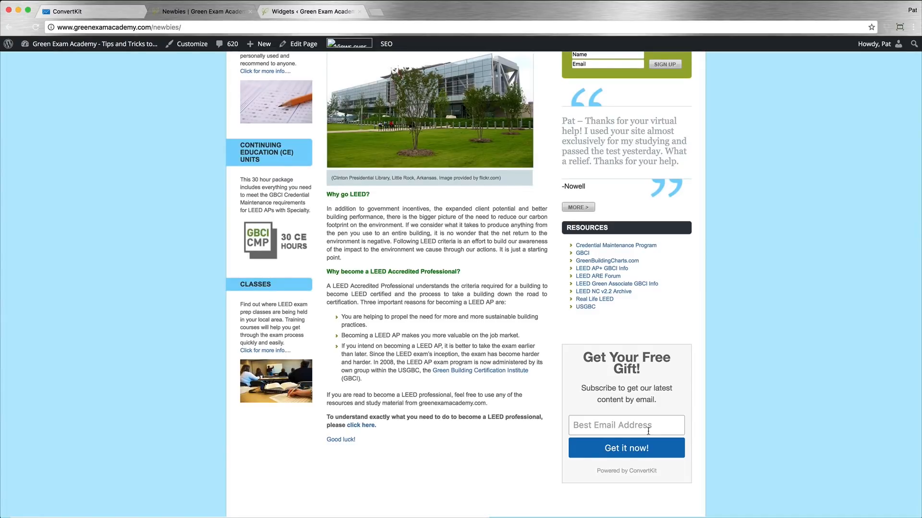
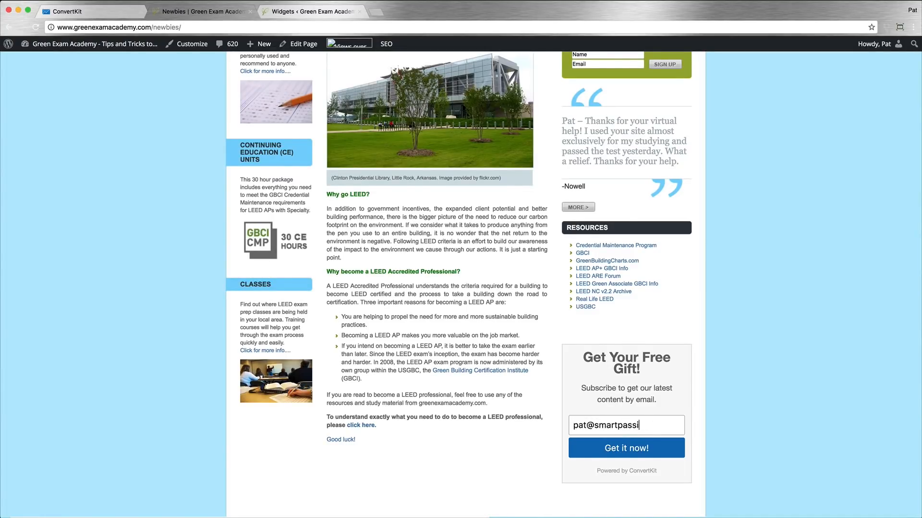
{"action": "left_click", "coordinate": [629, 448]}
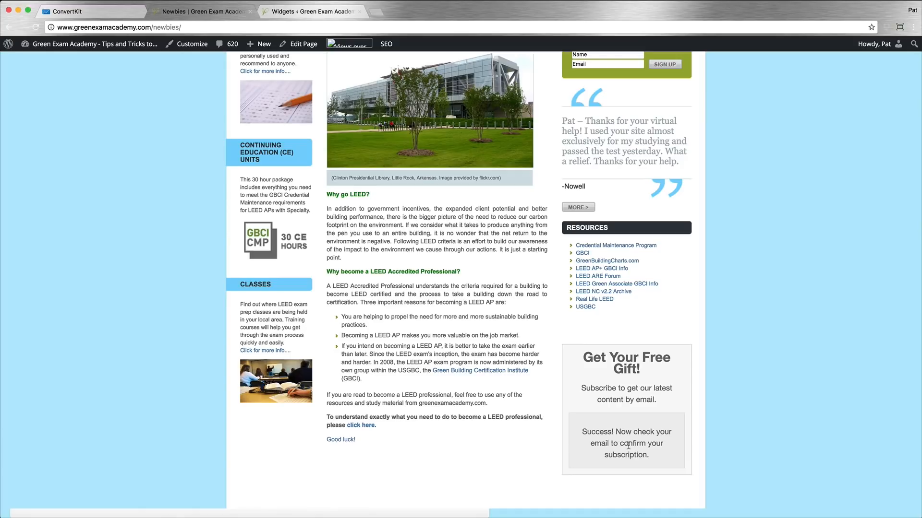
Step: Switch to ConvertKit and bring up the Incentive Email settings of the Primary Offer on About Page form
{"action": "left_click", "coordinate": [85, 10]}
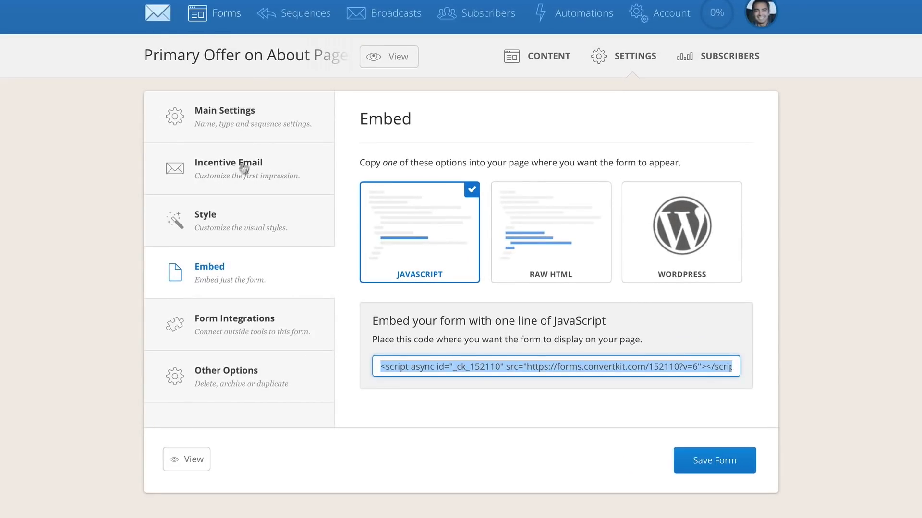
{"action": "left_click", "coordinate": [250, 132]}
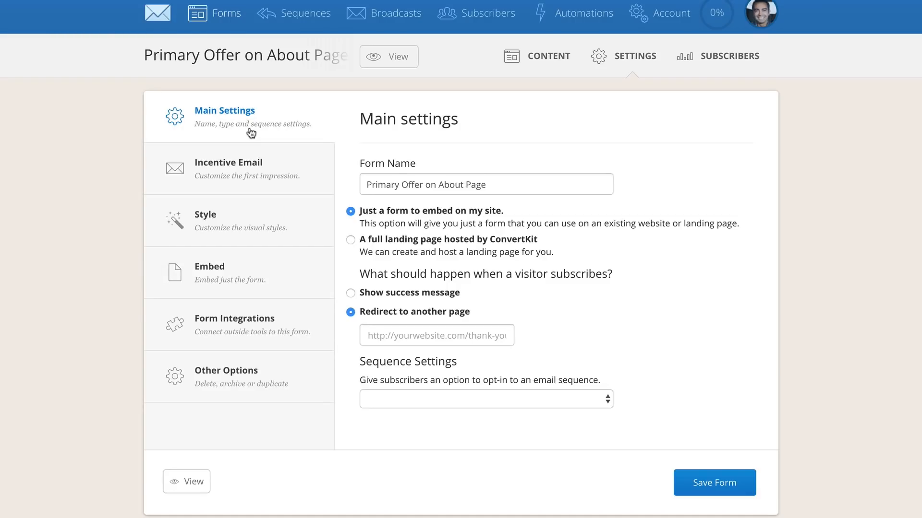
{"action": "left_click", "coordinate": [249, 172]}
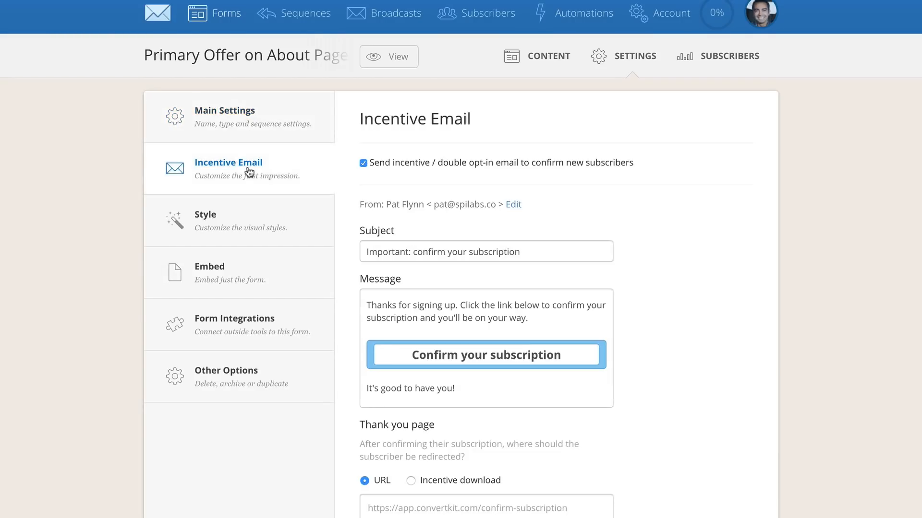
Step: Turn the incentive / double opt-in email off and back on, and review its message and thank-you page options
{"action": "left_click", "coordinate": [364, 164]}
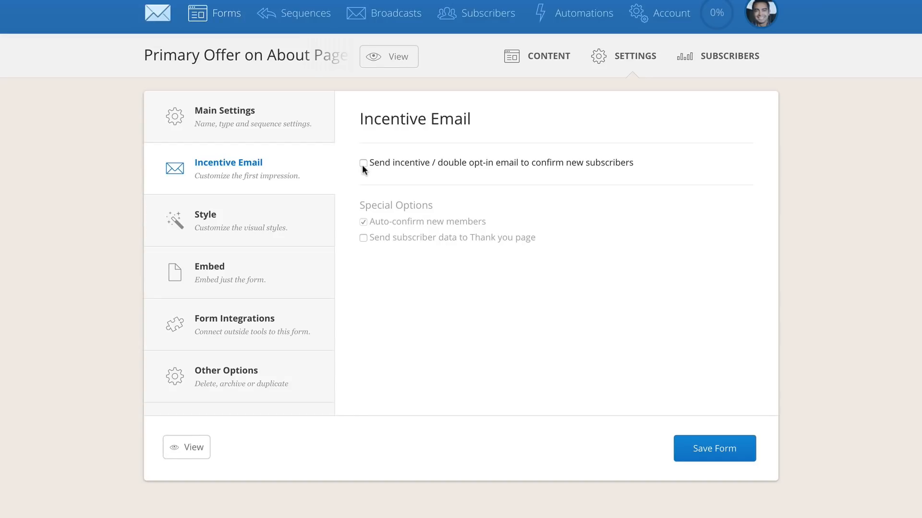
{"action": "left_click", "coordinate": [364, 164]}
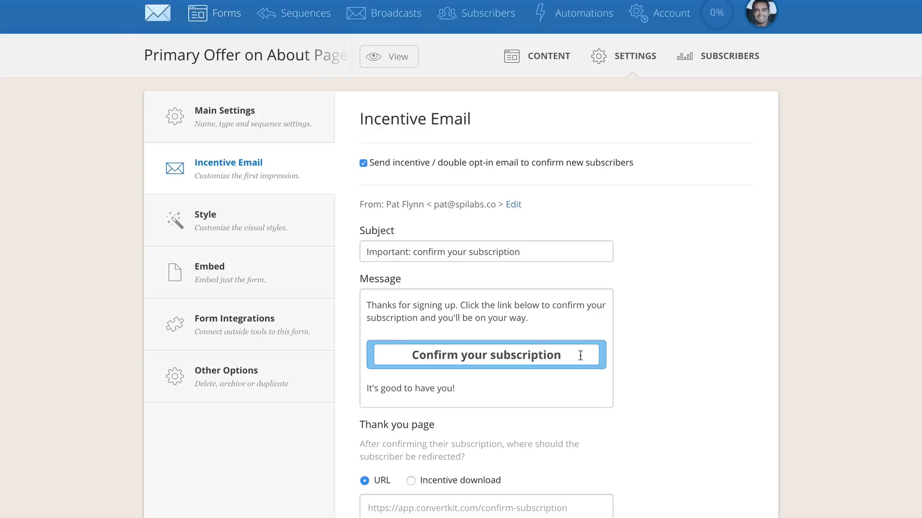
{"action": "scroll", "coordinate": [680, 417], "scroll_direction": "down", "scroll_amount": 1}
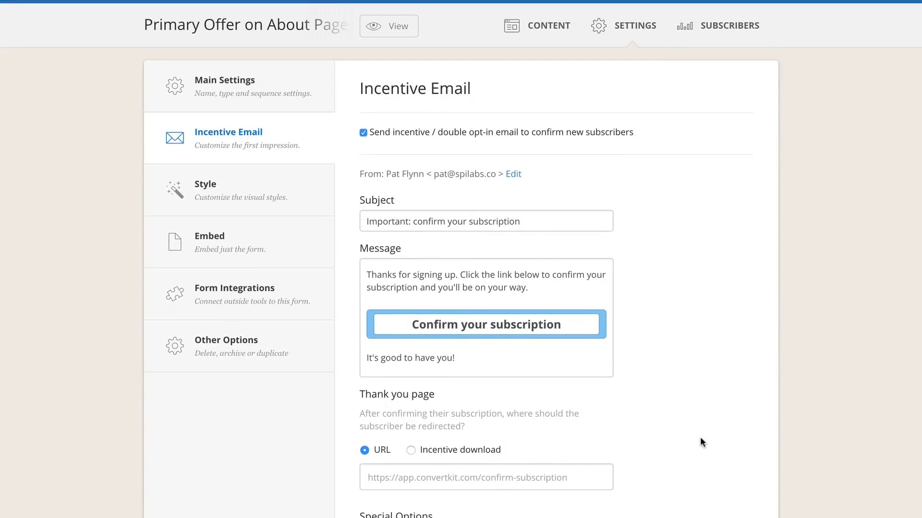
{"action": "scroll", "coordinate": [700, 437], "scroll_direction": "up", "scroll_amount": 1}
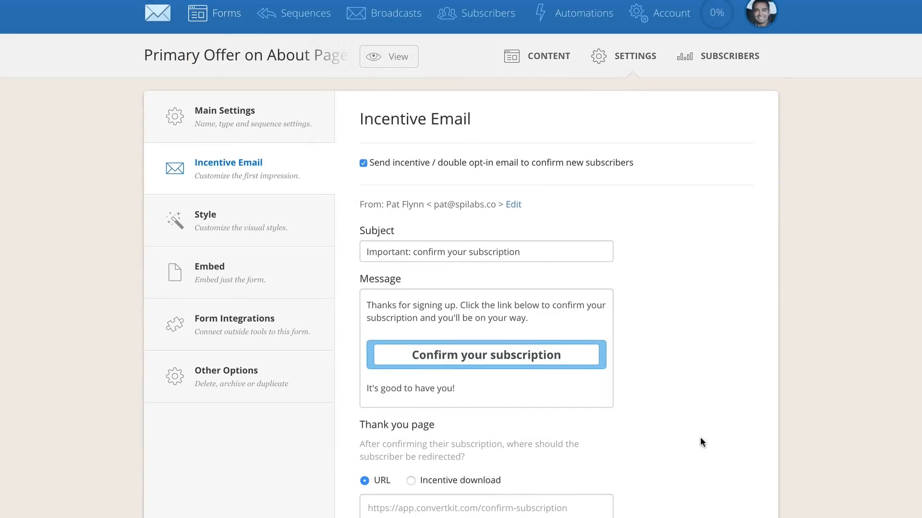
{"action": "scroll", "coordinate": [699, 438], "scroll_direction": "down", "scroll_amount": 1}
{"action": "scroll", "coordinate": [699, 438], "scroll_direction": "up", "scroll_amount": 1}
Step: Switch to Gmail, check the footer address in the "Important: confirm your subscription" email and confirm the subscription
{"action": "left_click", "coordinate": [489, 16]}
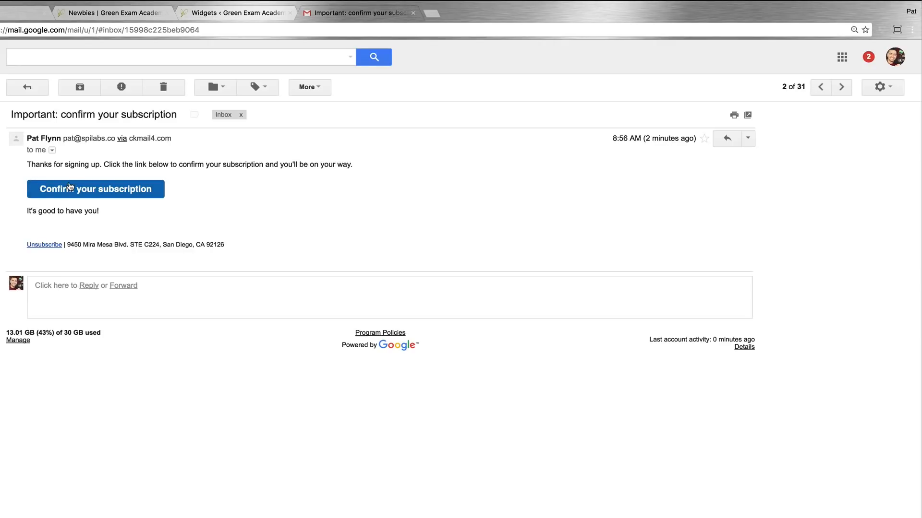
{"action": "left_click_drag", "start_coordinate": [67, 246], "coordinate": [239, 251]}
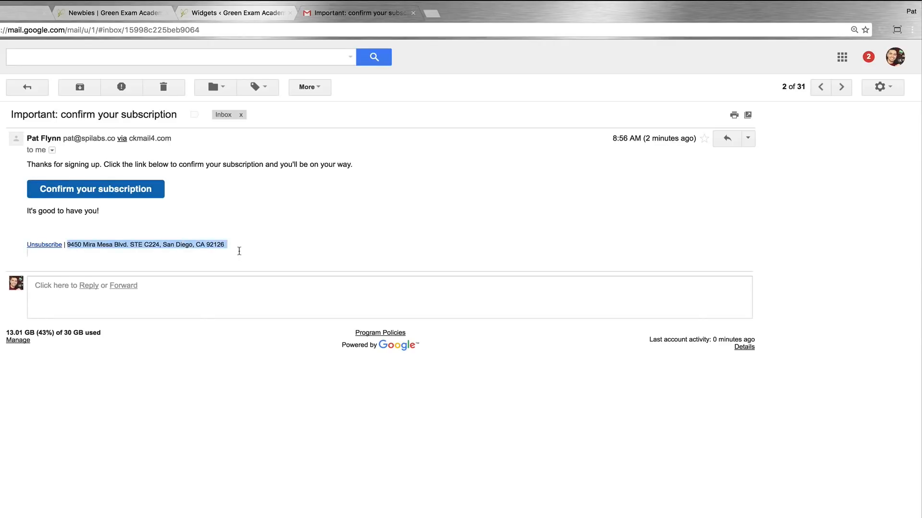
{"action": "left_click", "coordinate": [245, 248]}
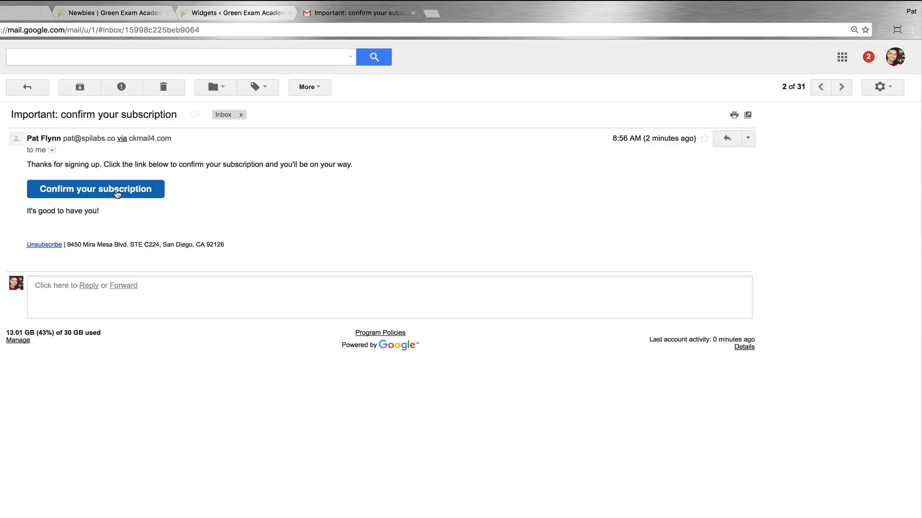
{"action": "left_click", "coordinate": [116, 193]}
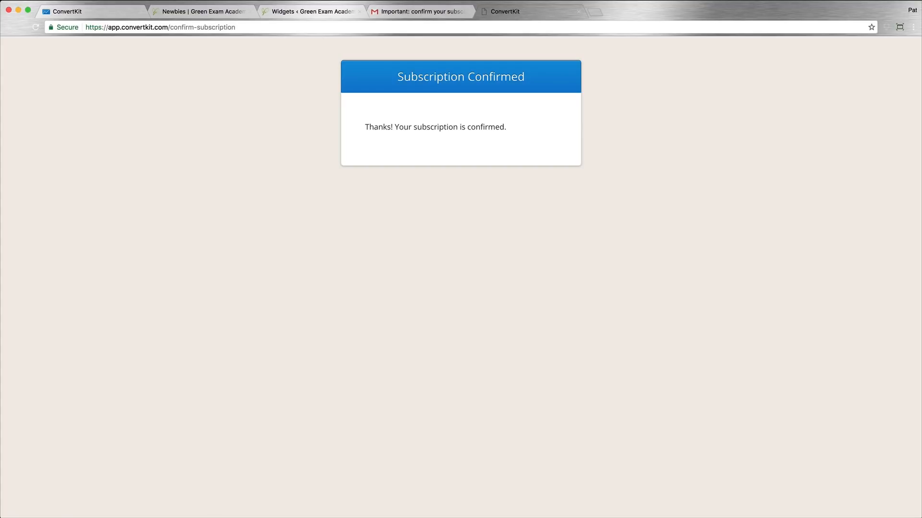
Step: Return to ConvertKit and open the confirmed test subscriber's record from the subscriber list
{"action": "left_click", "coordinate": [88, 15]}
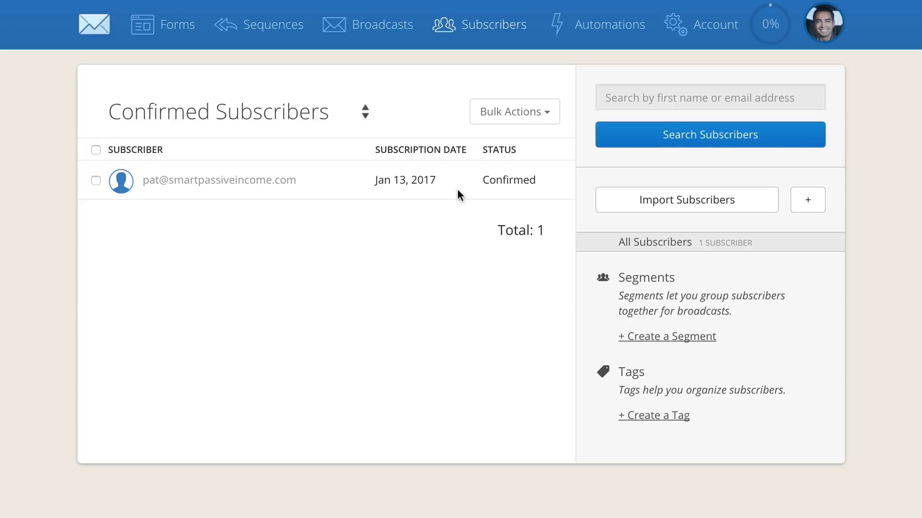
{"action": "left_click", "coordinate": [301, 175]}
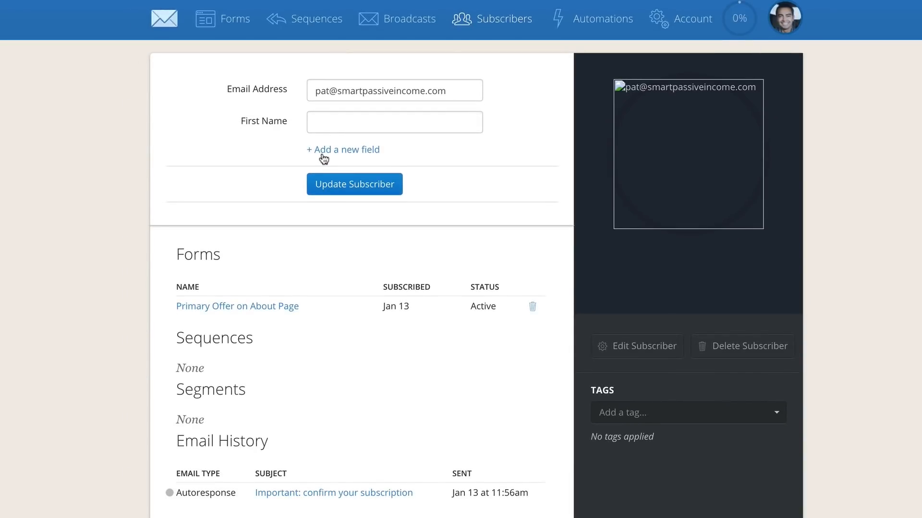